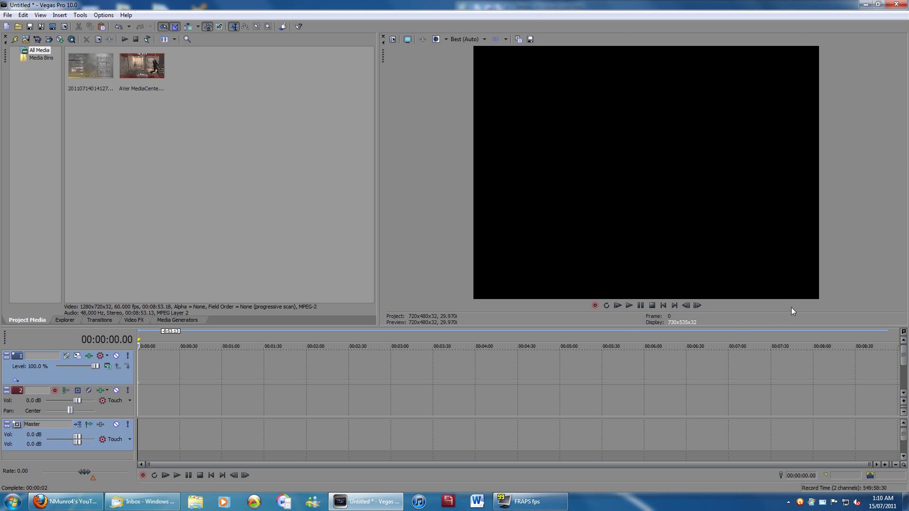
Step: Place the first gameplay clip on the timeline, preview it, then delete it
drag(100, 67, 151, 388)
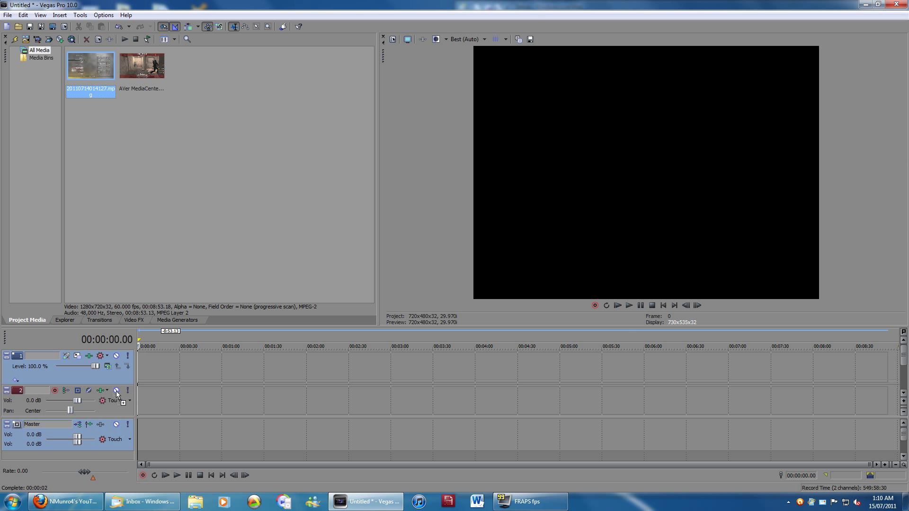
click(201, 368)
click(335, 364)
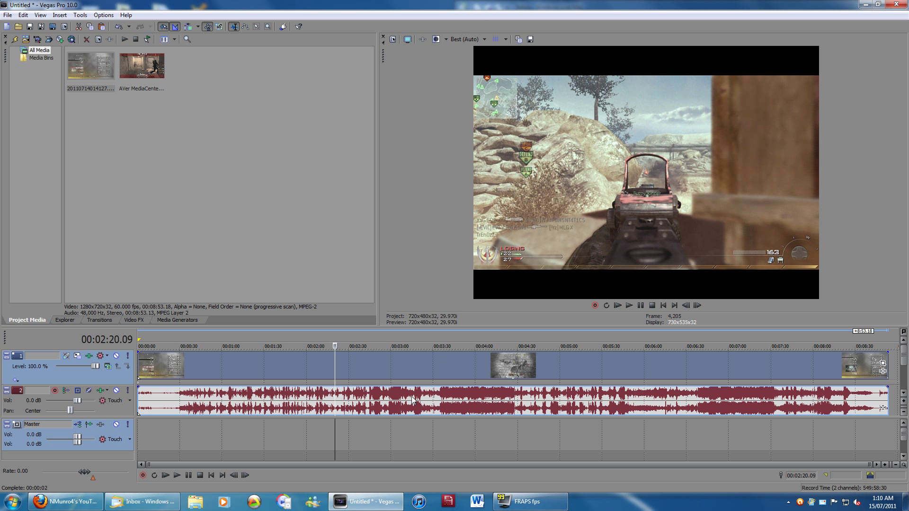
click(318, 367)
key(Delete)
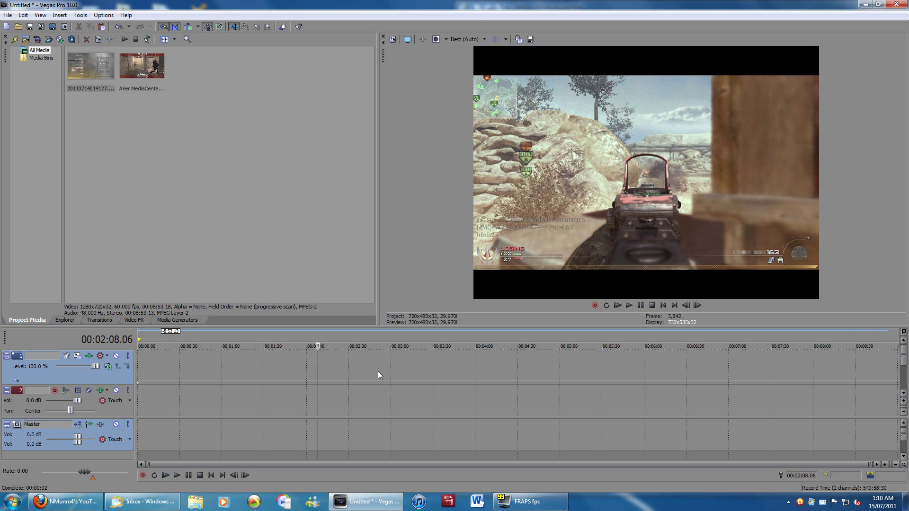
Step: Set project video to 1280x720, field order None (progressive), pixel aspect 1.0000 Square
click(393, 39)
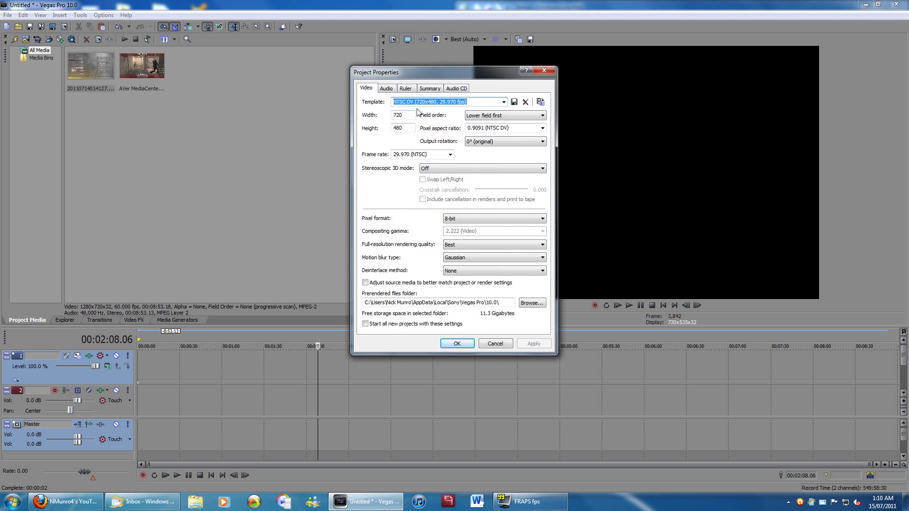
click(415, 115)
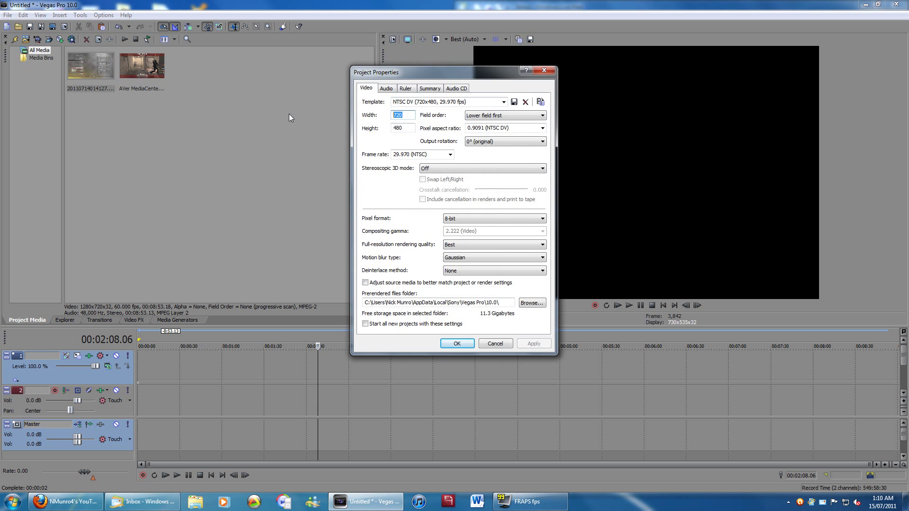
text(1,2)
text(80)
key(Tab)
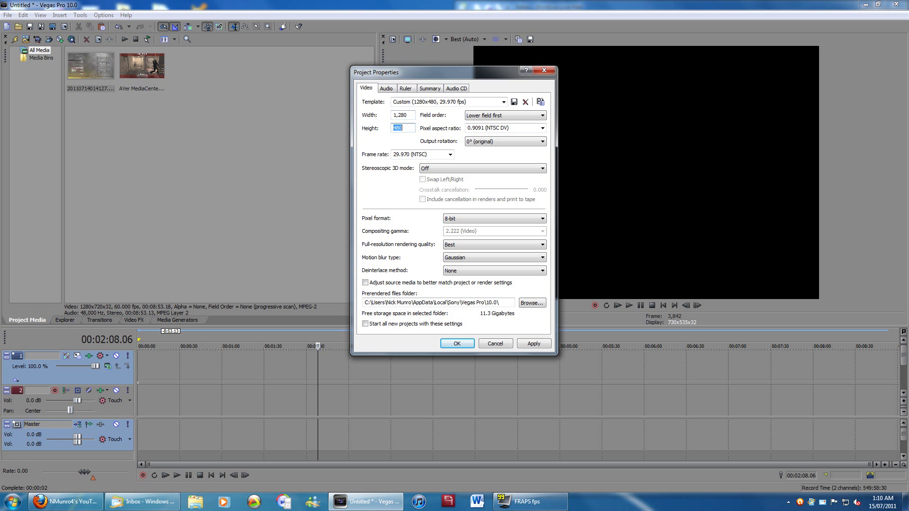
text(720)
click(509, 119)
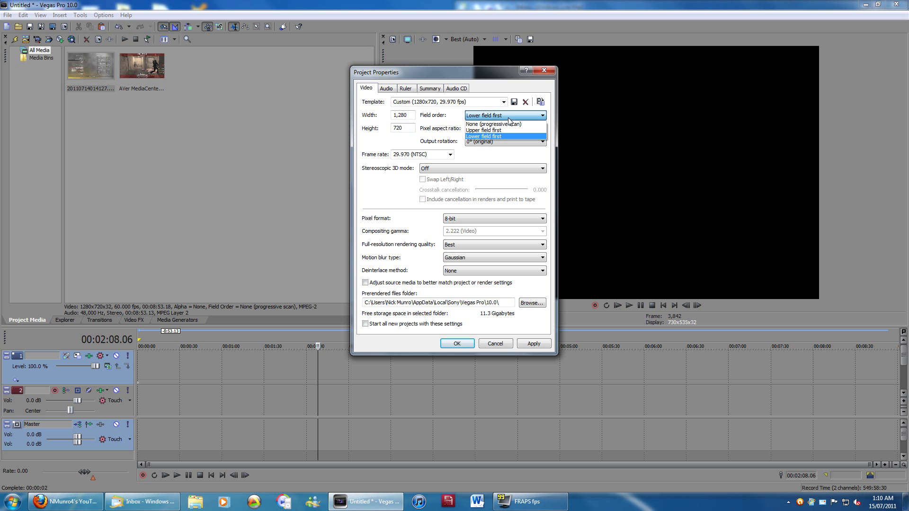
click(503, 124)
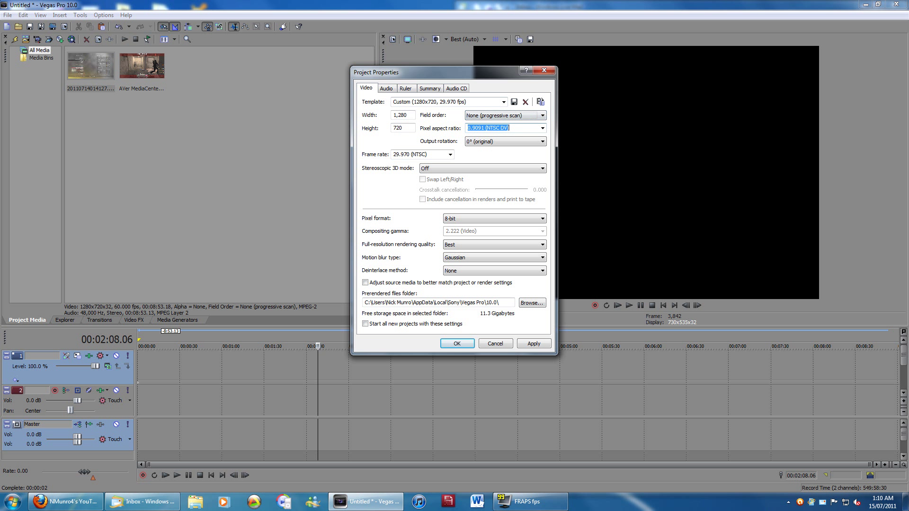
click(543, 128)
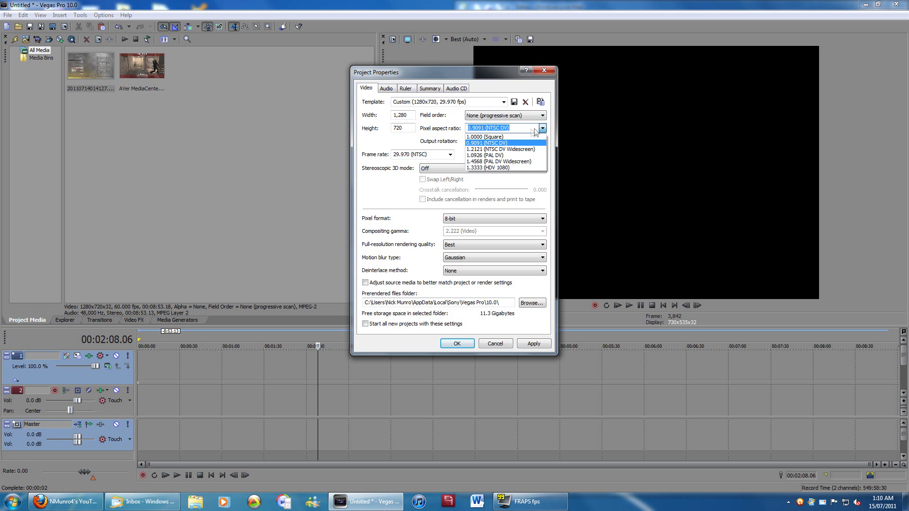
click(500, 138)
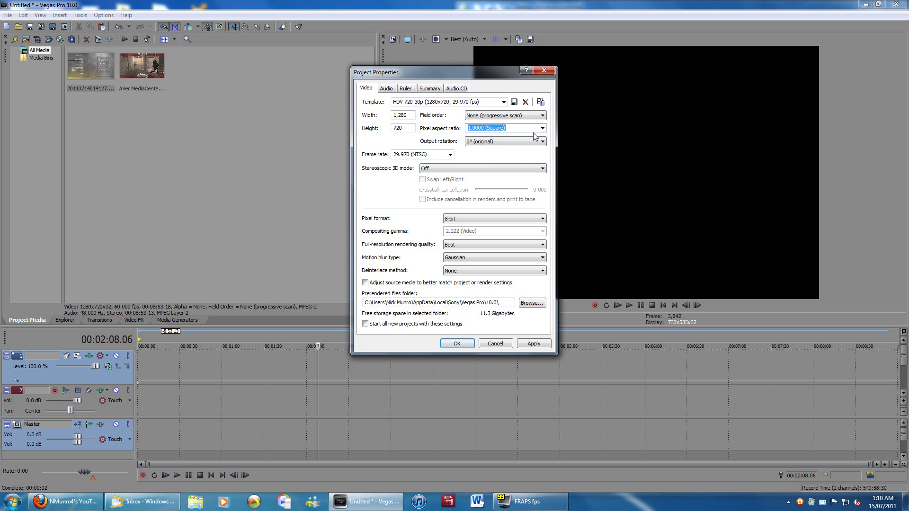
click(417, 155)
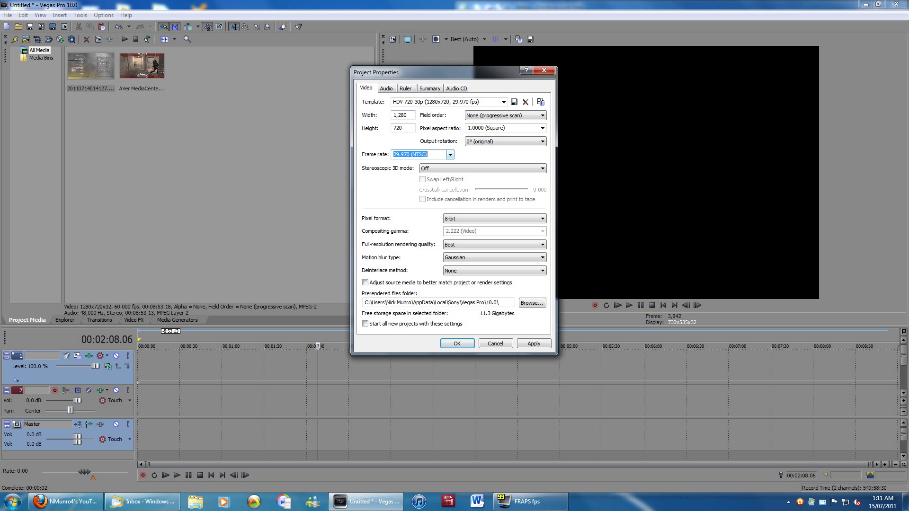
click(469, 245)
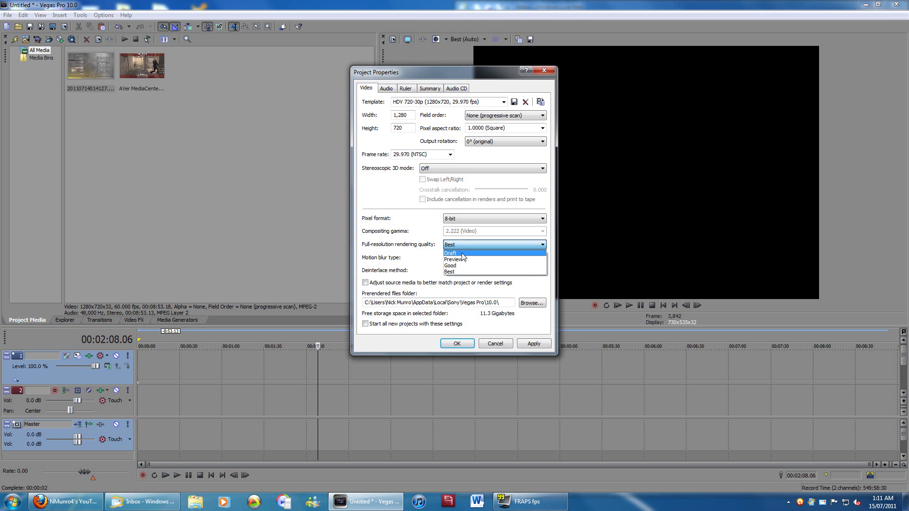
Step: Keep Best rendering quality and start all new projects with these settings
click(468, 247)
click(467, 247)
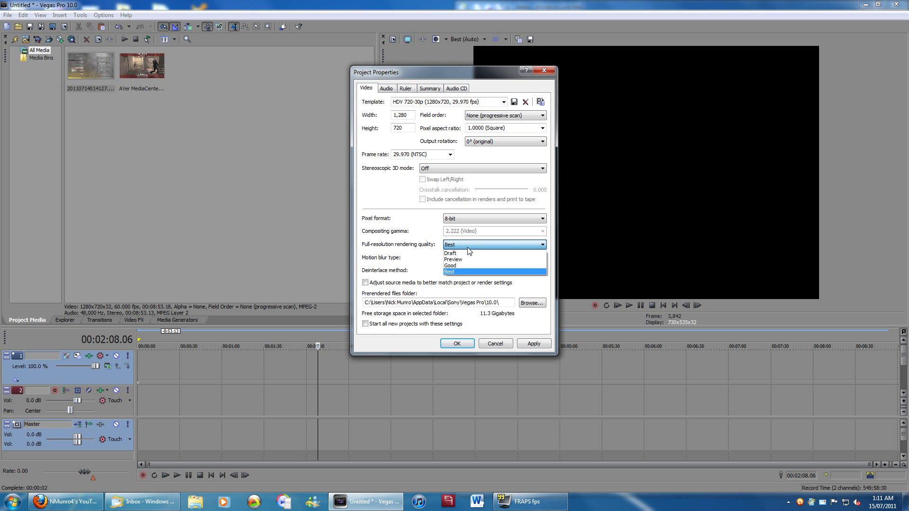
click(467, 248)
click(469, 247)
click(468, 248)
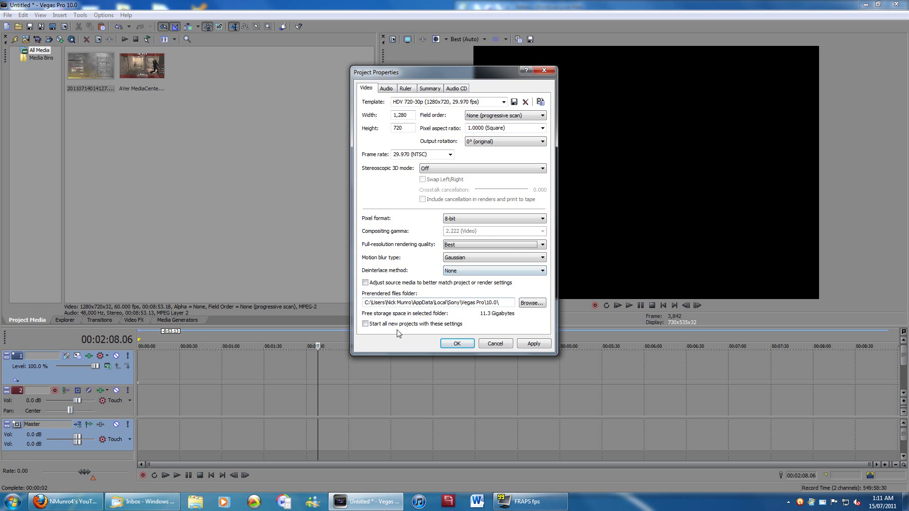
click(376, 326)
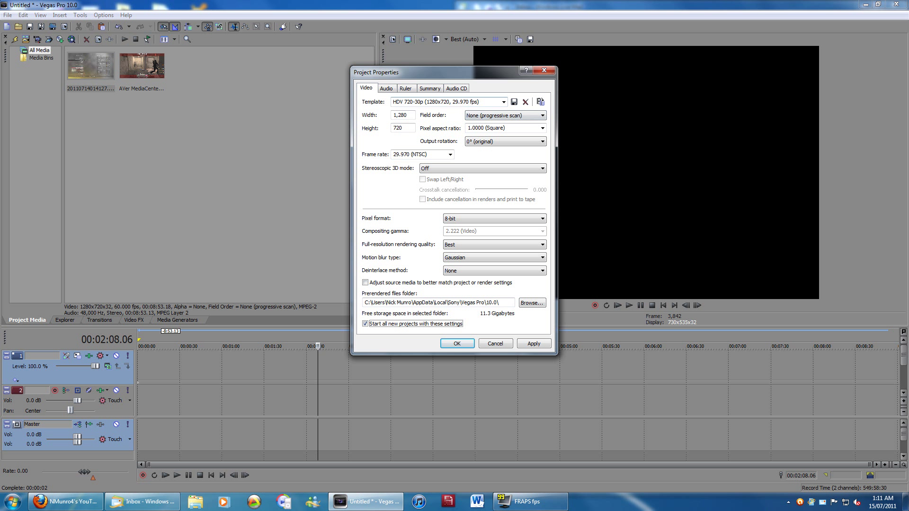
Step: Save the settings as the 'Call of Duty' template, then apply them
click(440, 102)
text(Call of Duty)
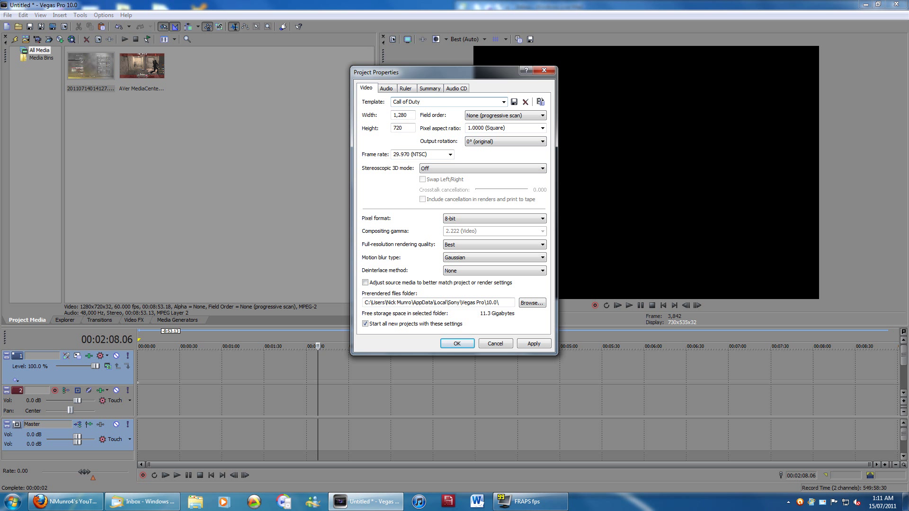
click(515, 102)
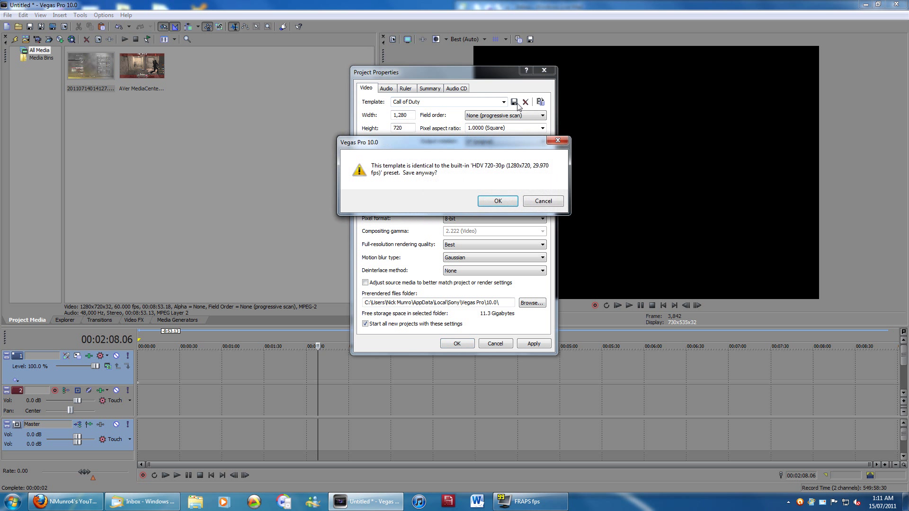
click(498, 201)
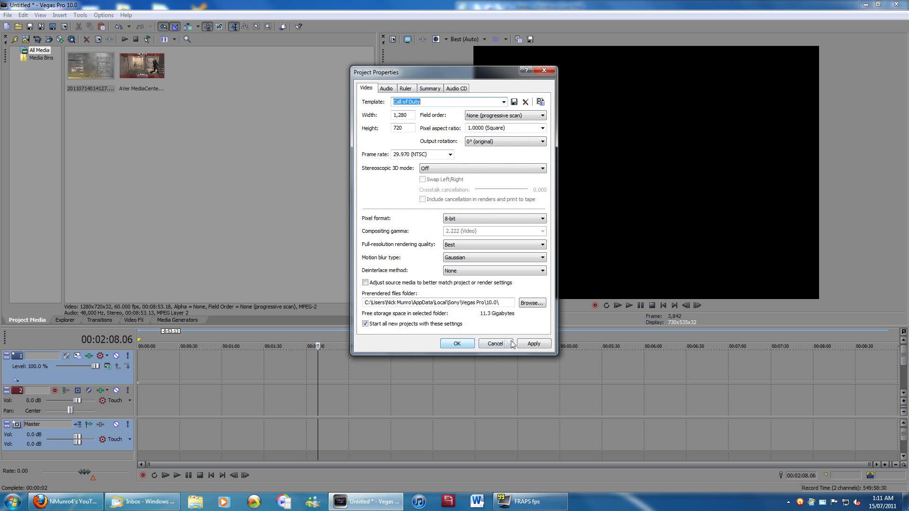
click(534, 344)
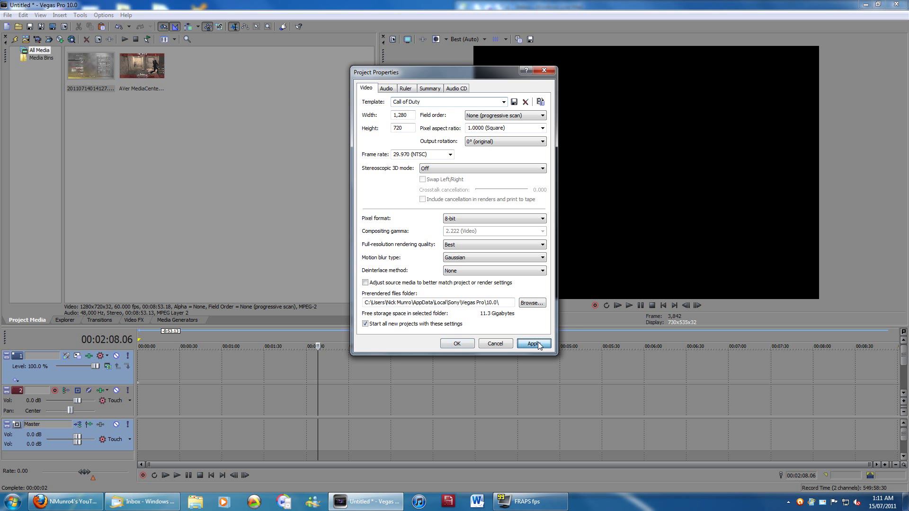
click(453, 344)
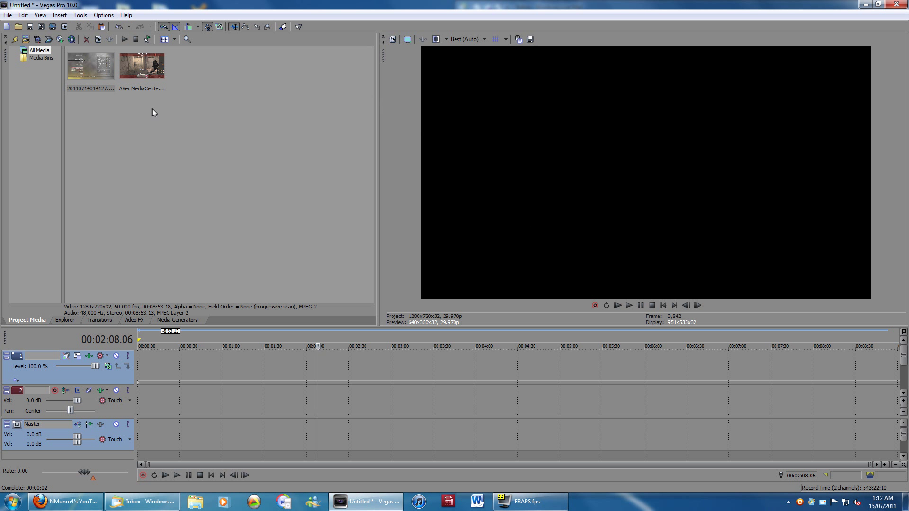
Step: Drag the AVer MediaCenter clip onto the timeline and bring up track 1's Track Motion
drag(128, 67, 140, 369)
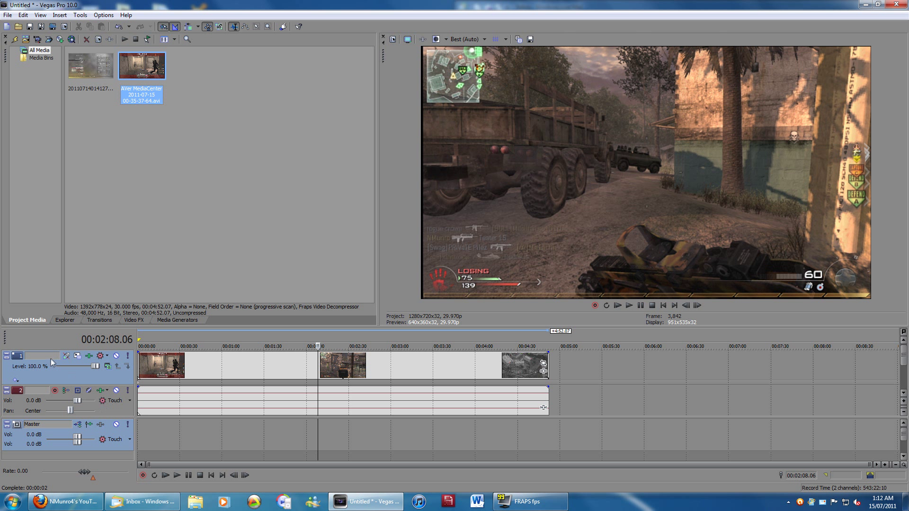
click(78, 356)
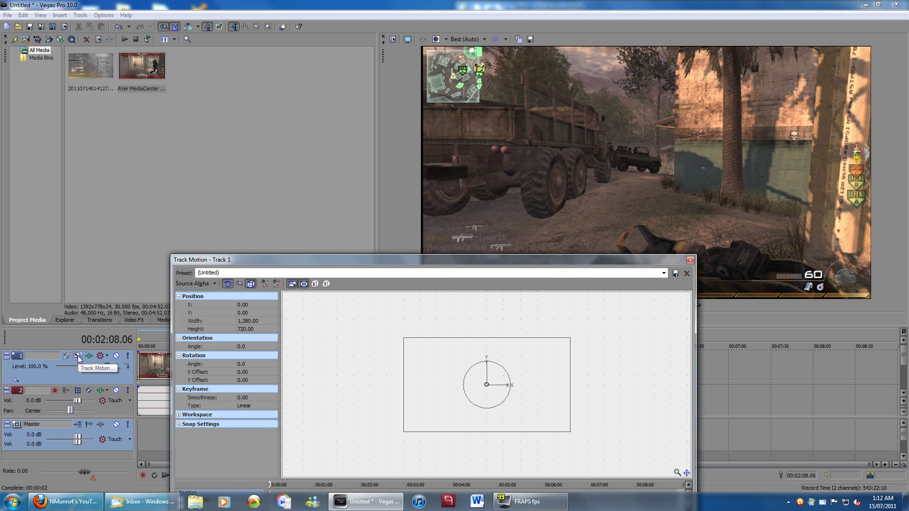
Step: Open Event Pan/Crop for the clip and crop a little off the frame's left edge
click(691, 260)
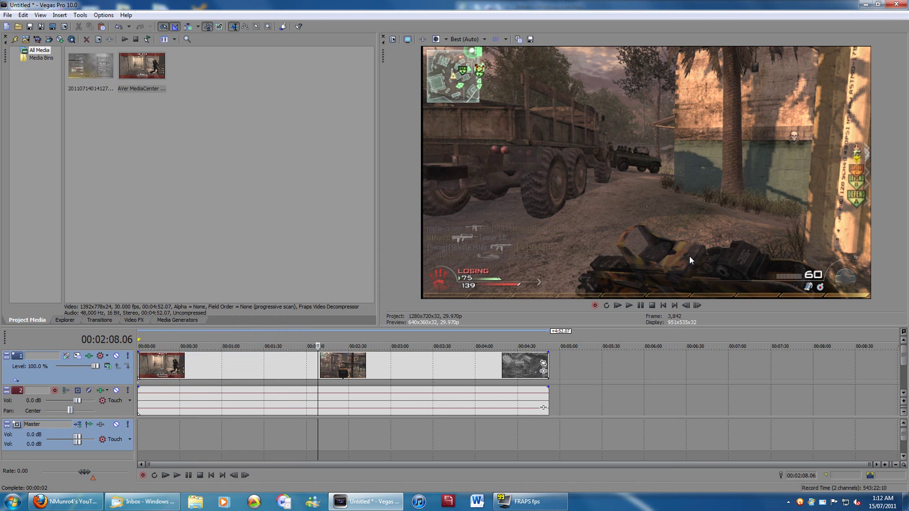
click(544, 363)
scroll(440, 261, up, 3)
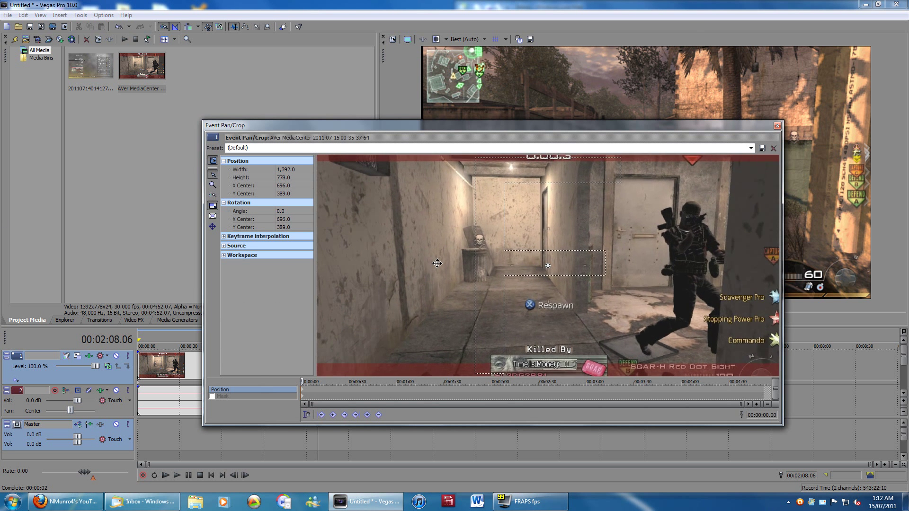
scroll(433, 260, down, 4)
scroll(426, 258, up, 2)
scroll(426, 256, up, 1)
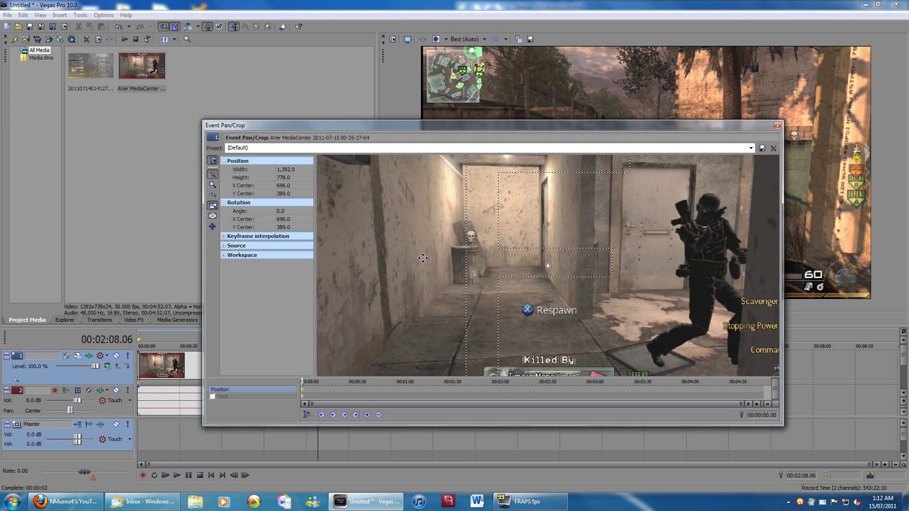
scroll(403, 256, down, 5)
drag(371, 256, 431, 263)
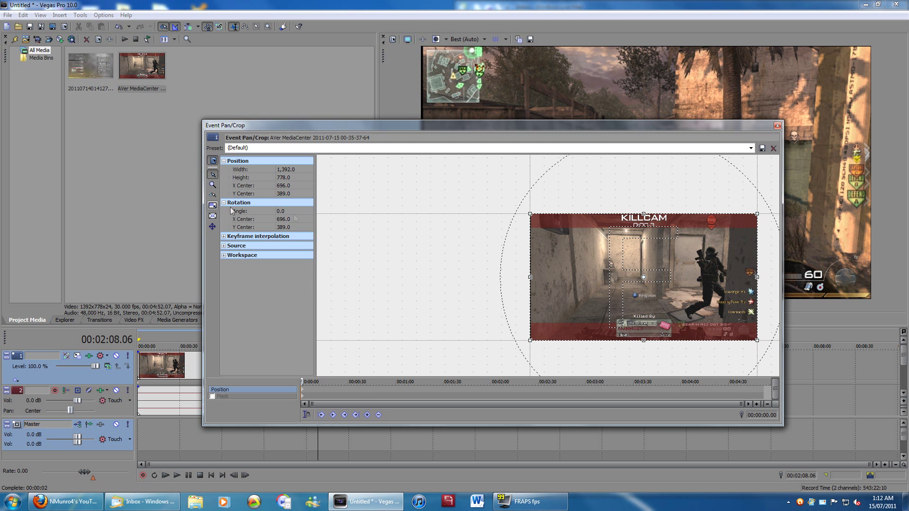
scroll(466, 312, up, 5)
scroll(466, 313, up, 5)
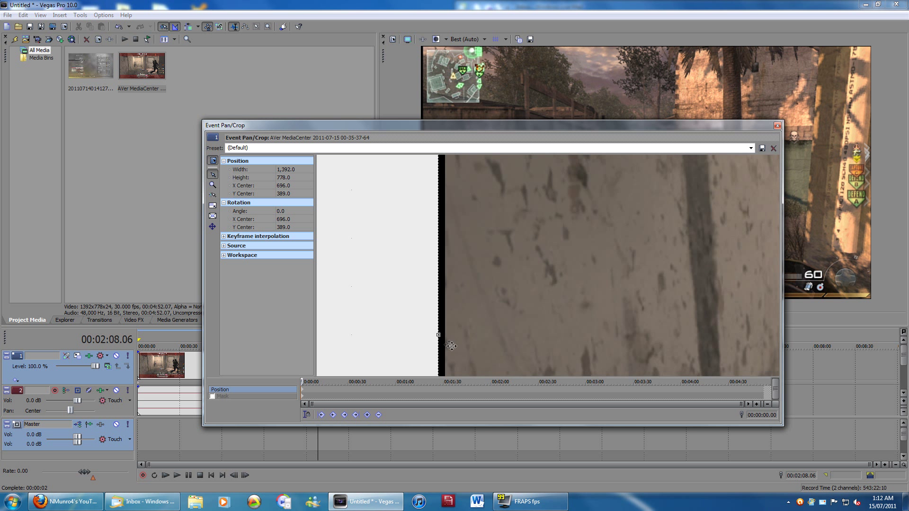
drag(436, 335, 444, 335)
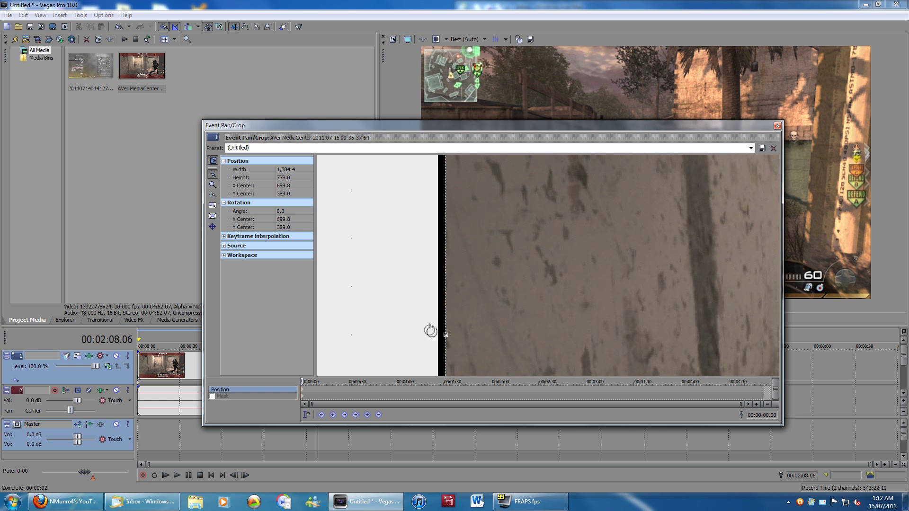
Step: Trim the crop frame's right edge slightly inward
scroll(363, 313, down, 2)
scroll(364, 311, down, 4)
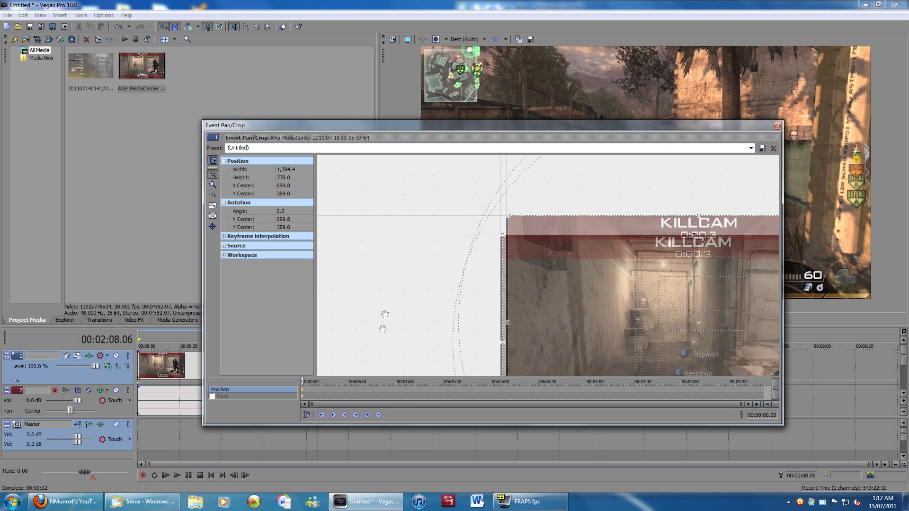
scroll(445, 241, down, 2)
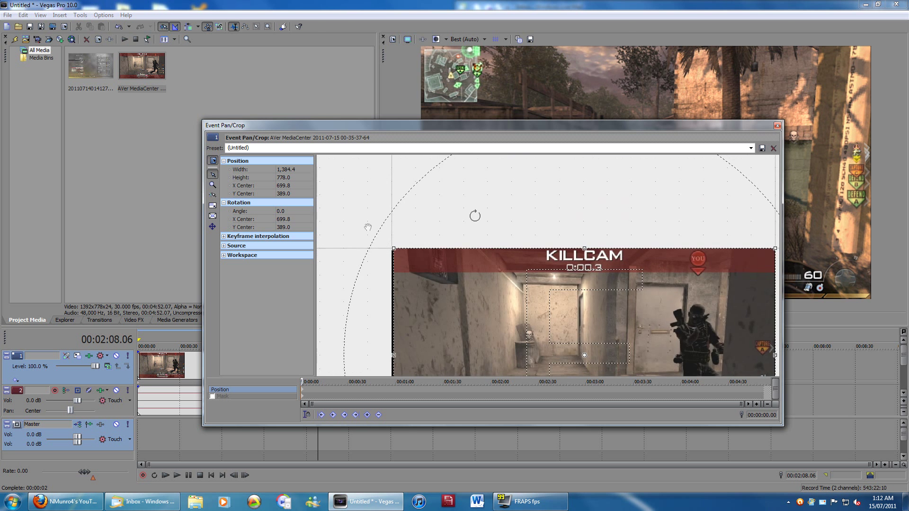
scroll(698, 223, down, 1)
drag(753, 214, 674, 234)
scroll(573, 243, up, 2)
scroll(573, 243, up, 4)
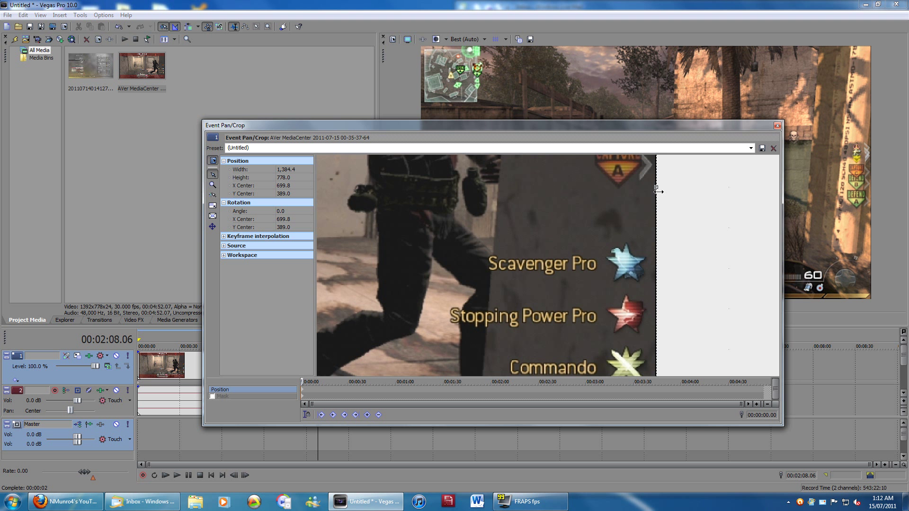
drag(656, 188, 655, 188)
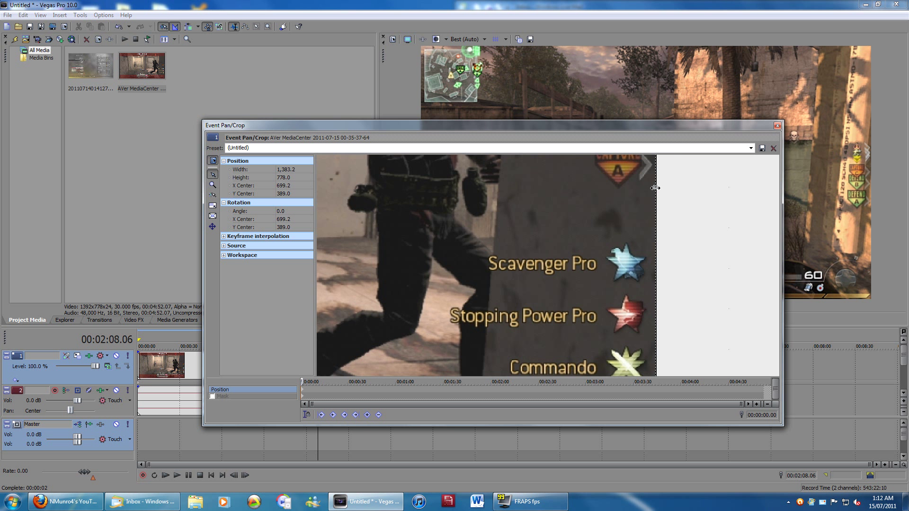
scroll(655, 188, down, 3)
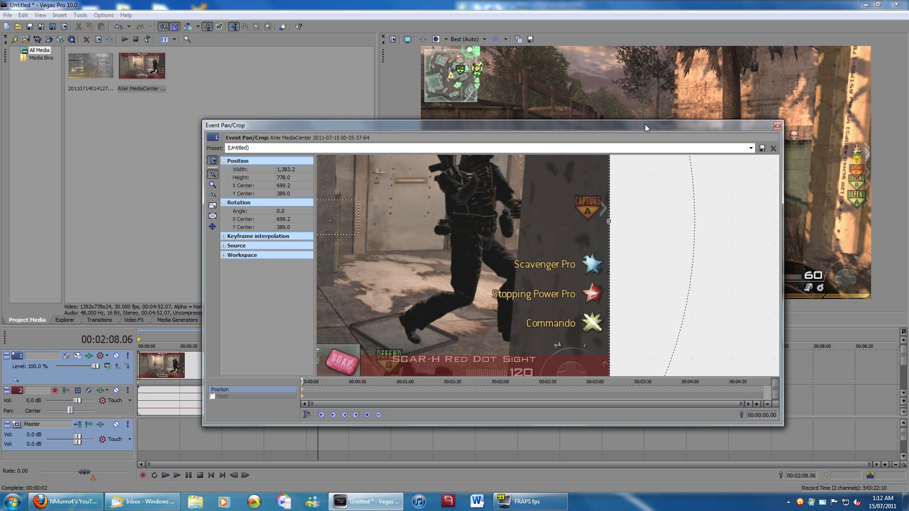
Step: Apply the No Black Border pan/crop preset and close the editor
drag(645, 124, 687, 161)
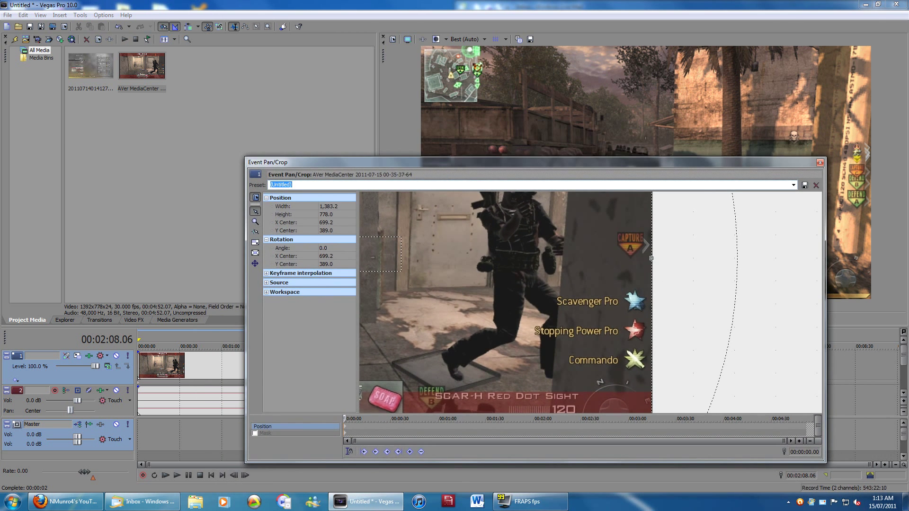
text(No Black Border)
click(794, 185)
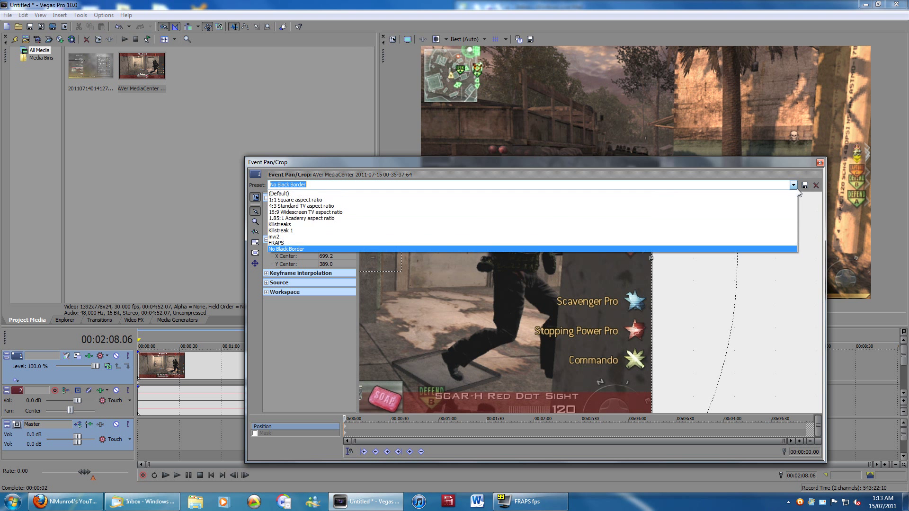
click(582, 251)
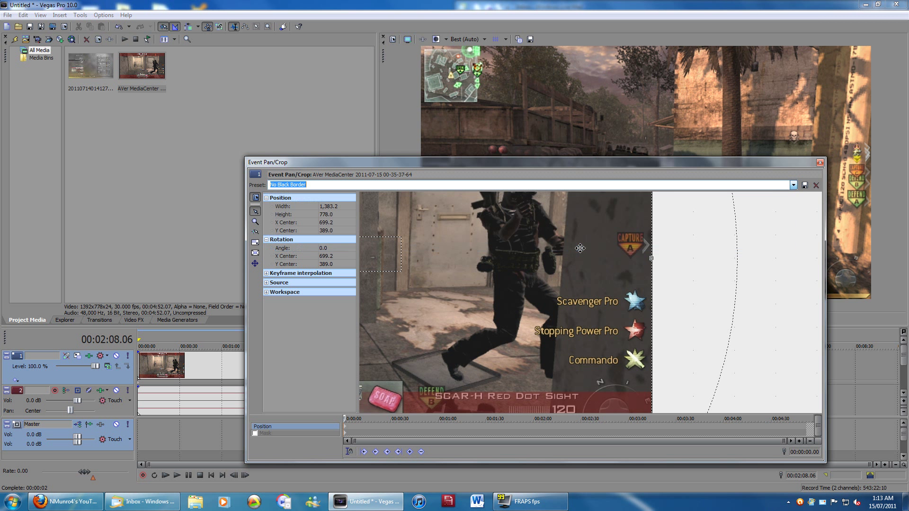
click(820, 162)
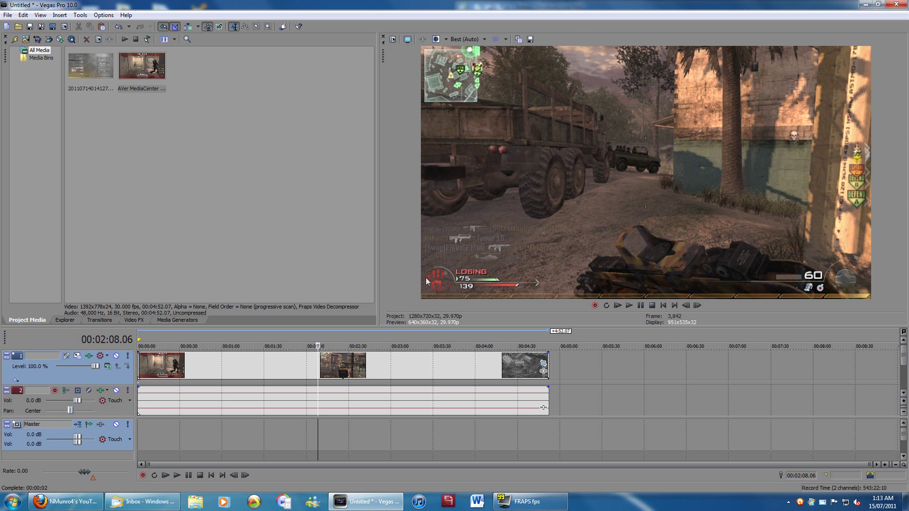
Step: Delete the current clip's events from the timeline after previewing around 2:57 and 3:31
click(348, 368)
click(388, 367)
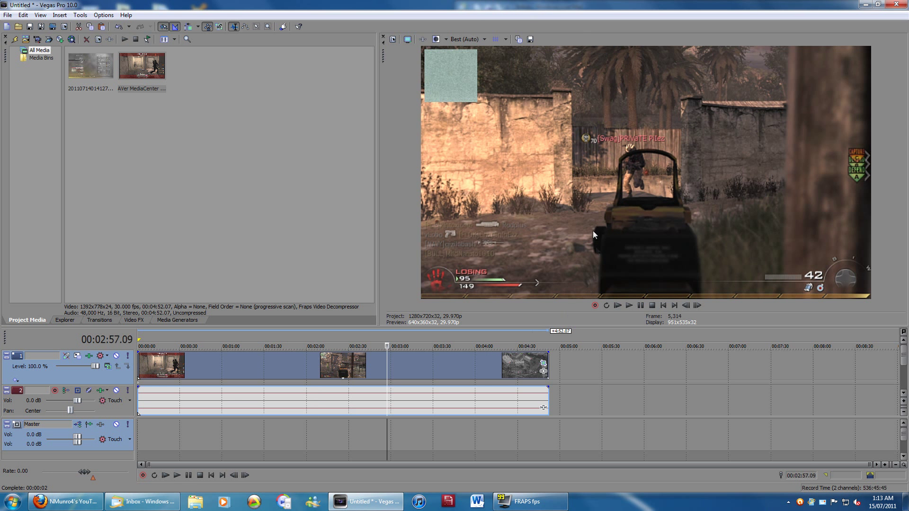
click(435, 365)
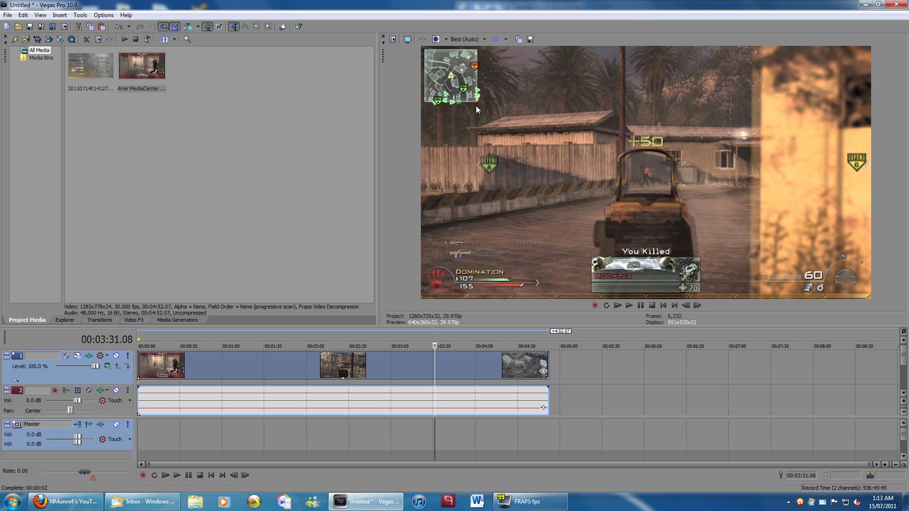
key(Delete)
Step: Place the other gameplay recording at the timeline start and inspect it around 1:36
drag(90, 66, 127, 371)
click(237, 378)
click(323, 375)
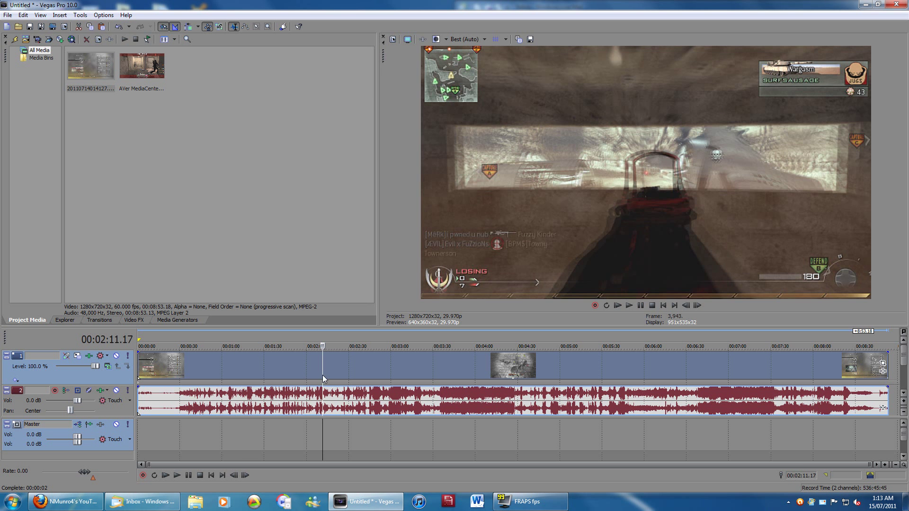
click(273, 374)
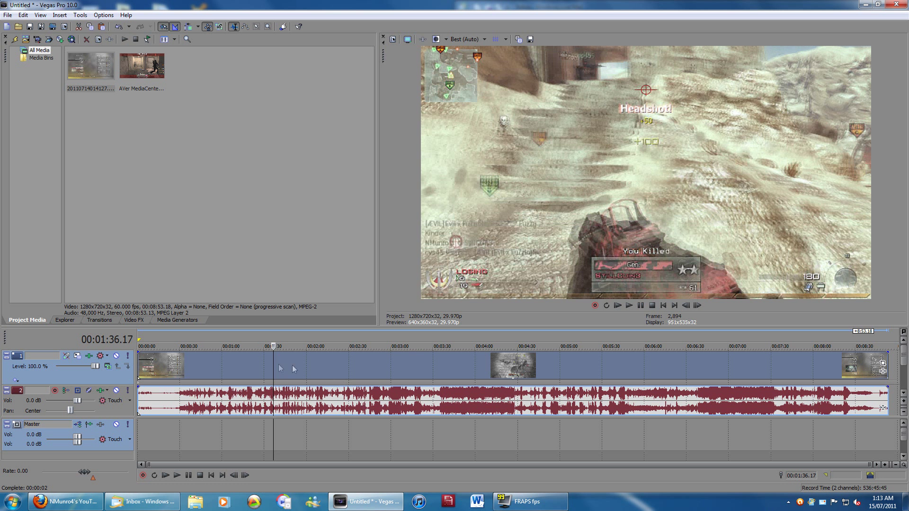
right_click(259, 370)
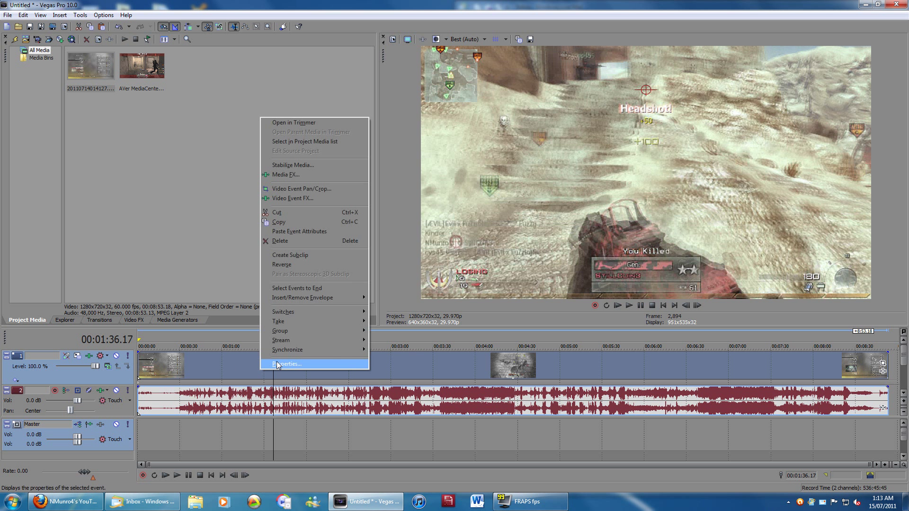
Step: Enable Disable resample in the video event's Properties and scrub the footage to check
click(278, 366)
click(403, 205)
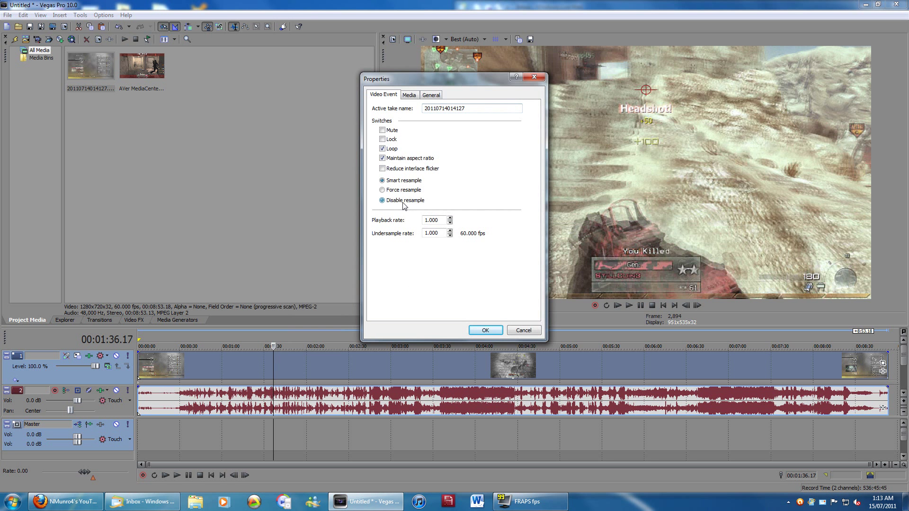
click(482, 331)
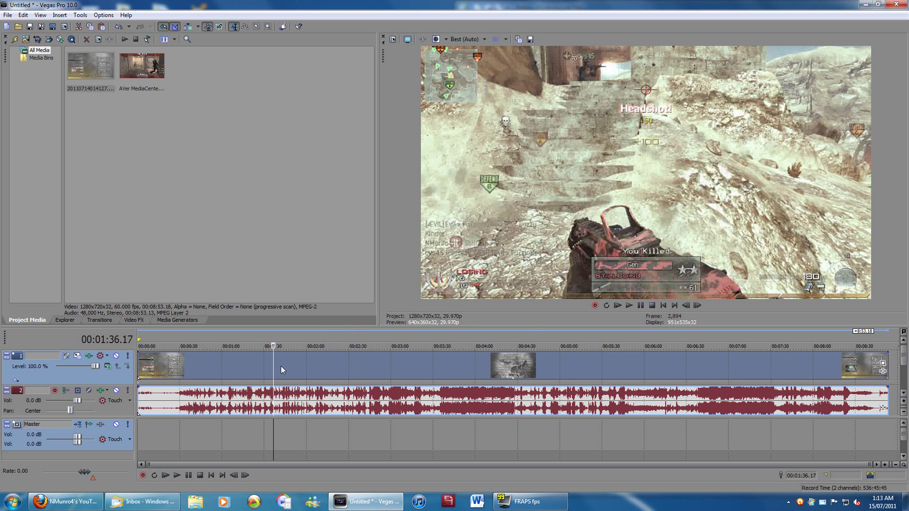
drag(274, 361, 18, 300)
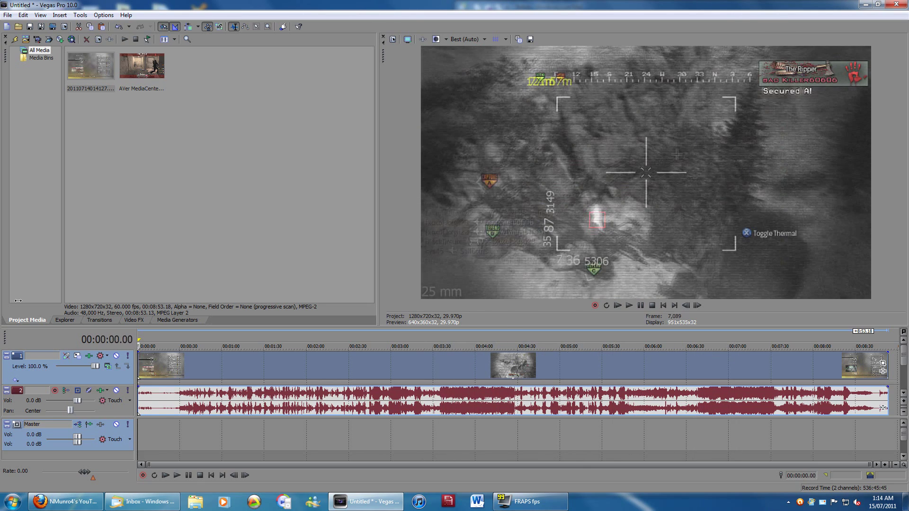
Step: Set the track 2 volume to -2.9 dB and the Master level to 0.3 dB
click(173, 367)
click(150, 368)
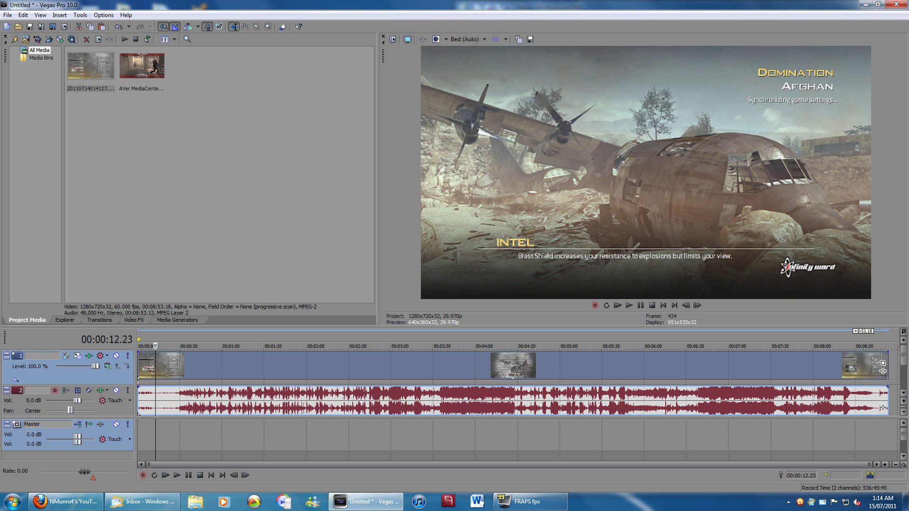
click(138, 369)
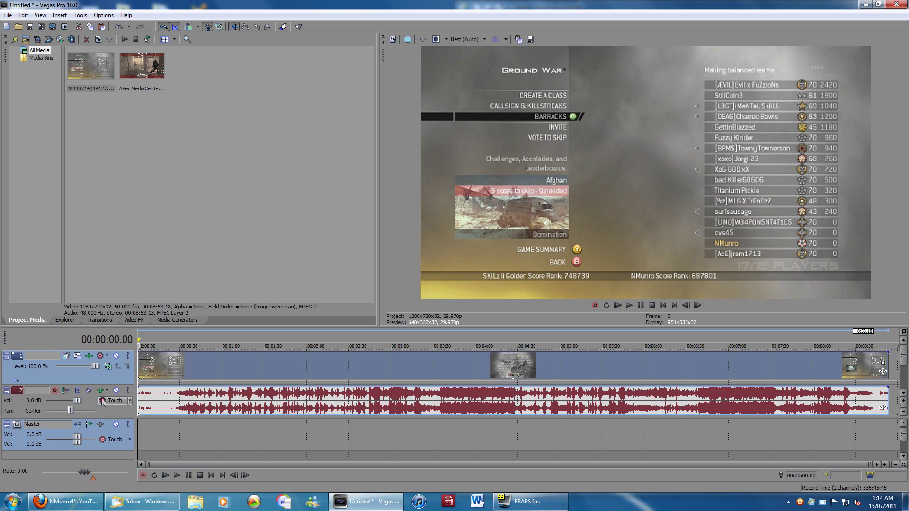
drag(73, 402, 62, 404)
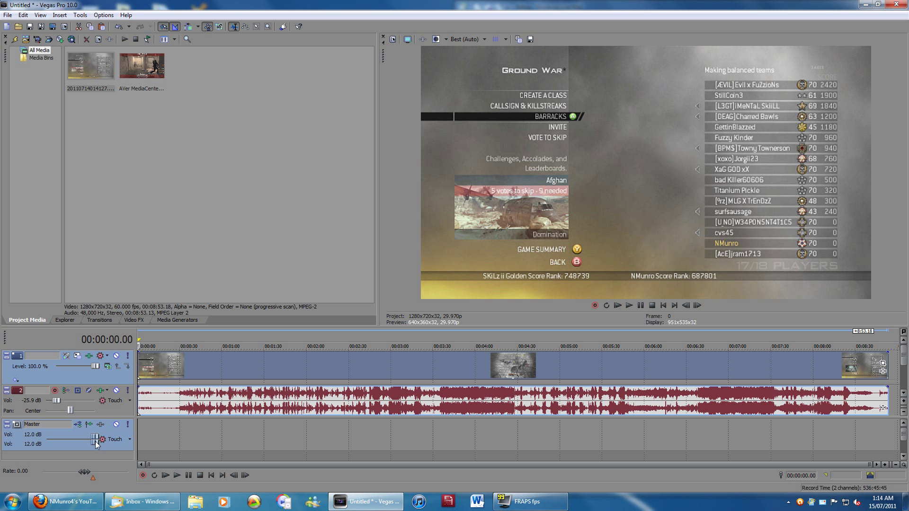
drag(96, 441, 82, 444)
drag(80, 444, 80, 444)
click(452, 370)
click(386, 371)
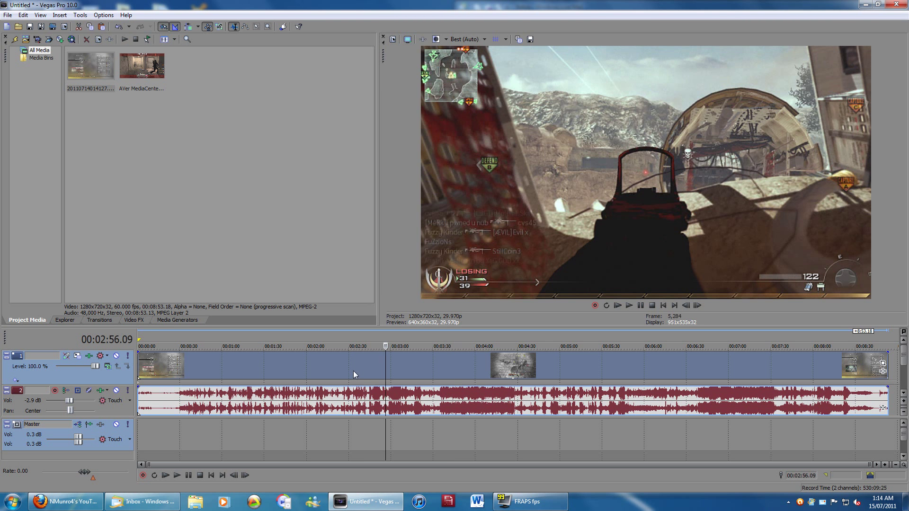
click(353, 371)
click(357, 369)
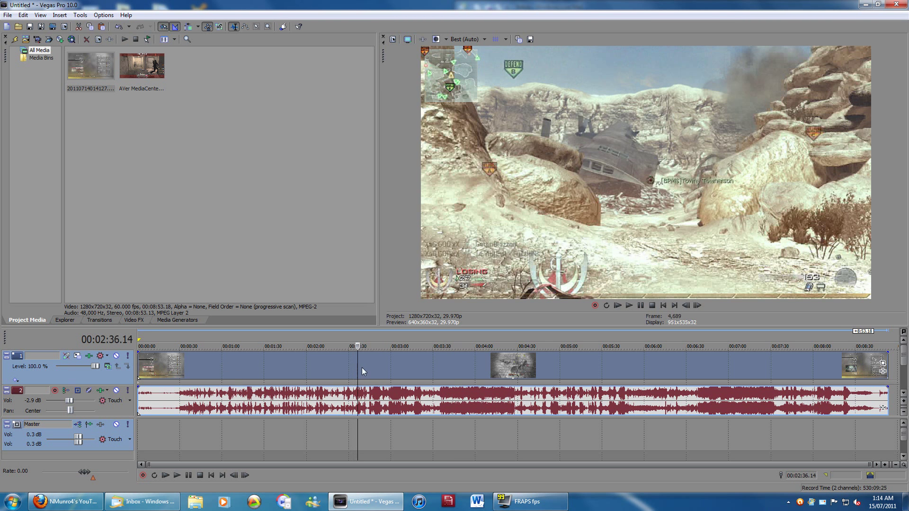
click(367, 366)
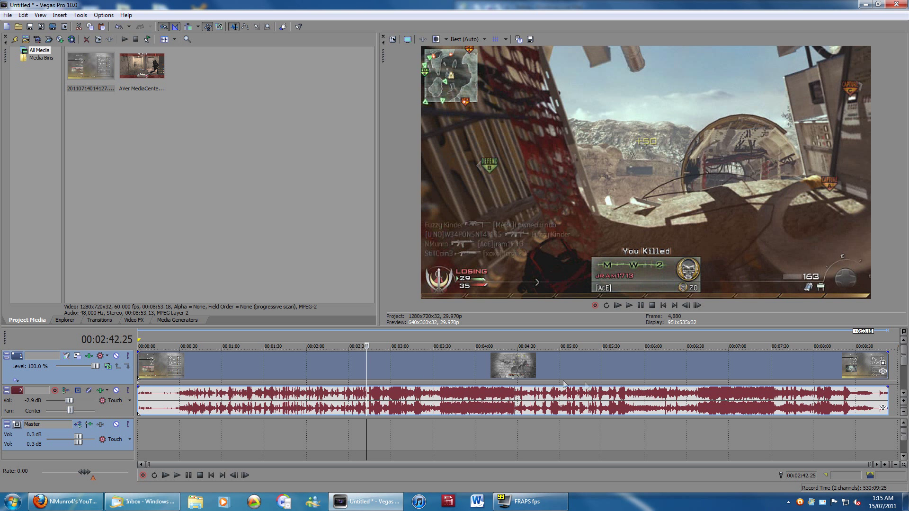
click(90, 357)
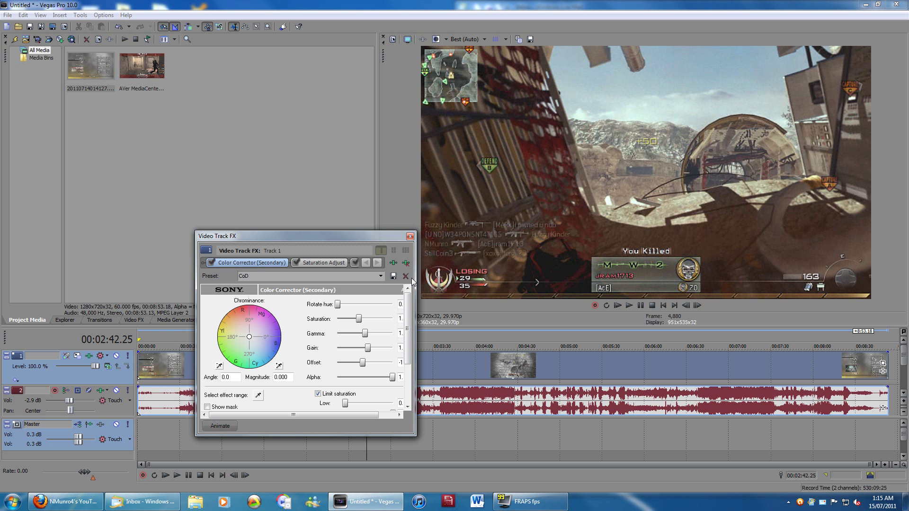
click(211, 264)
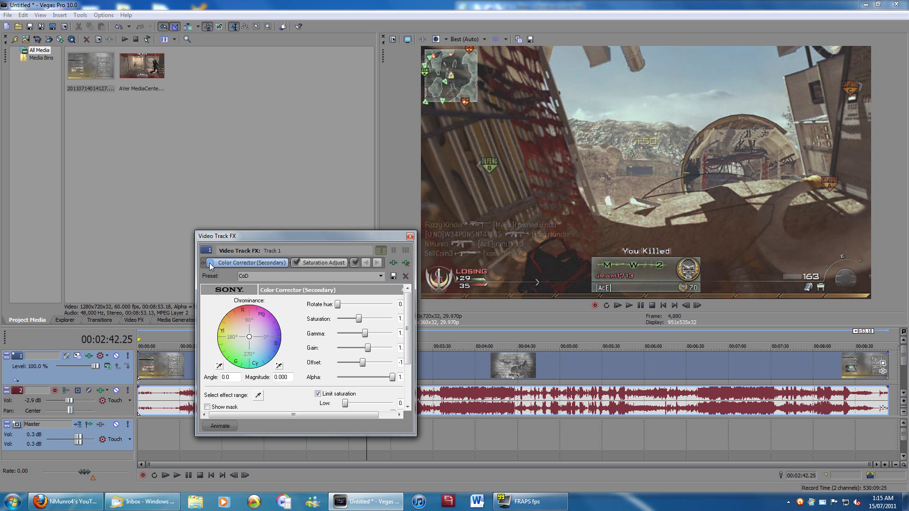
click(211, 263)
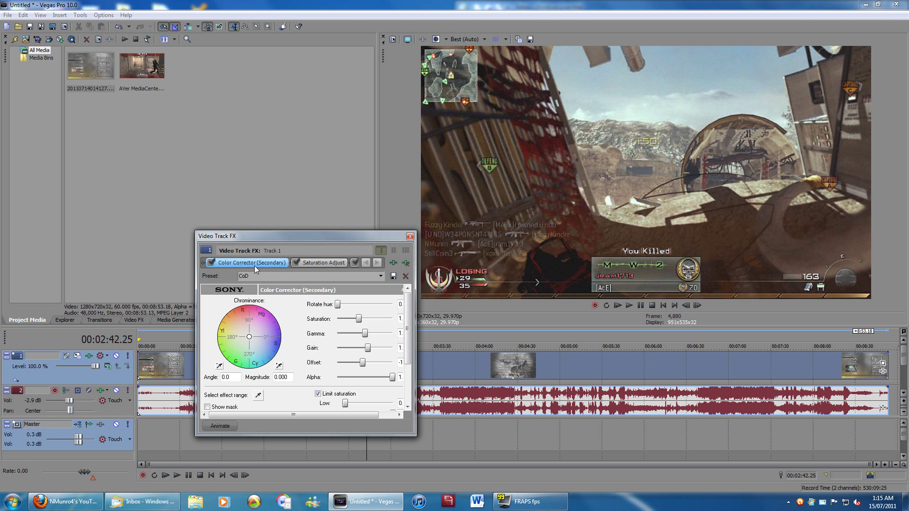
click(324, 264)
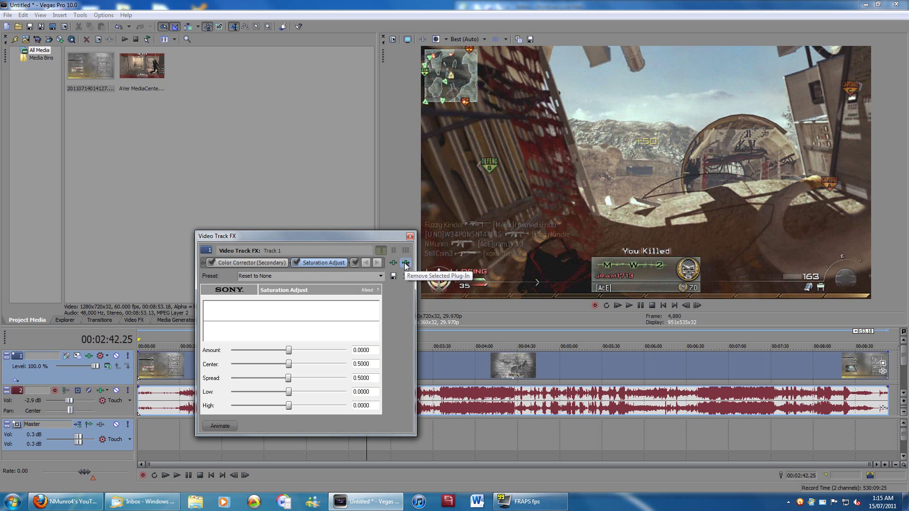
click(406, 264)
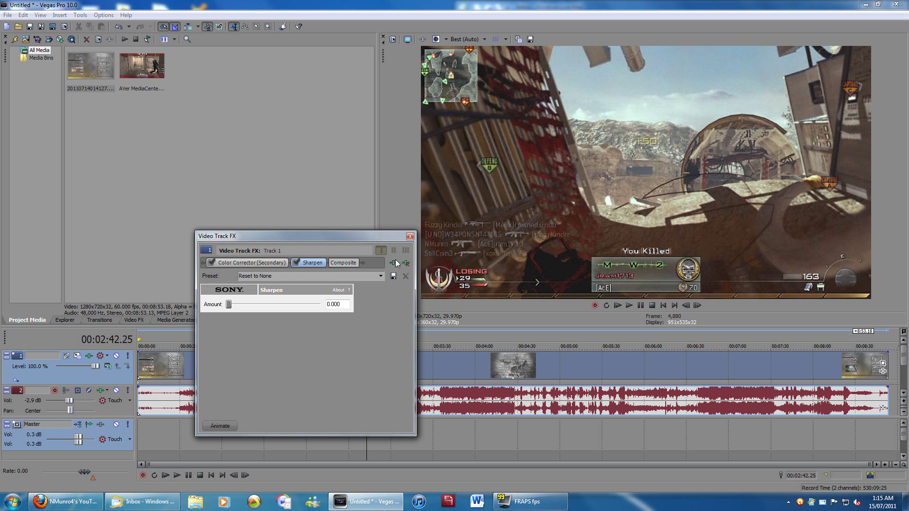
click(405, 264)
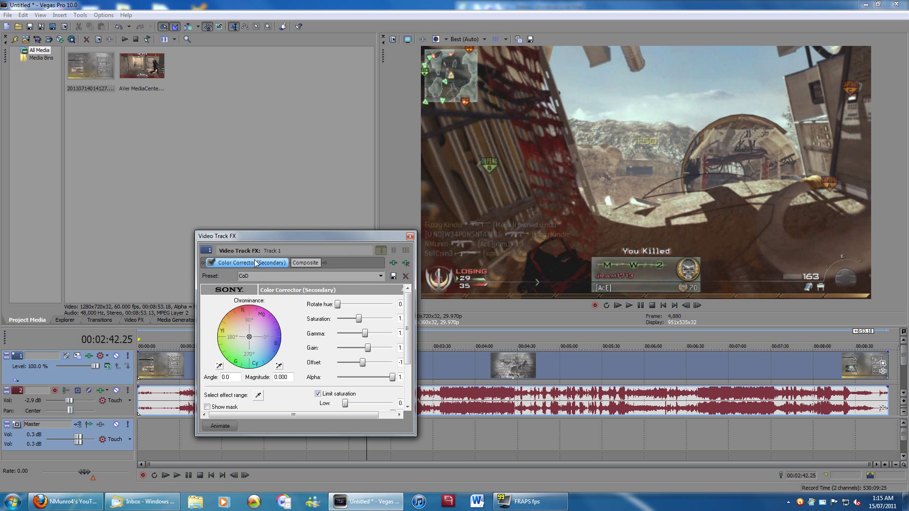
click(408, 263)
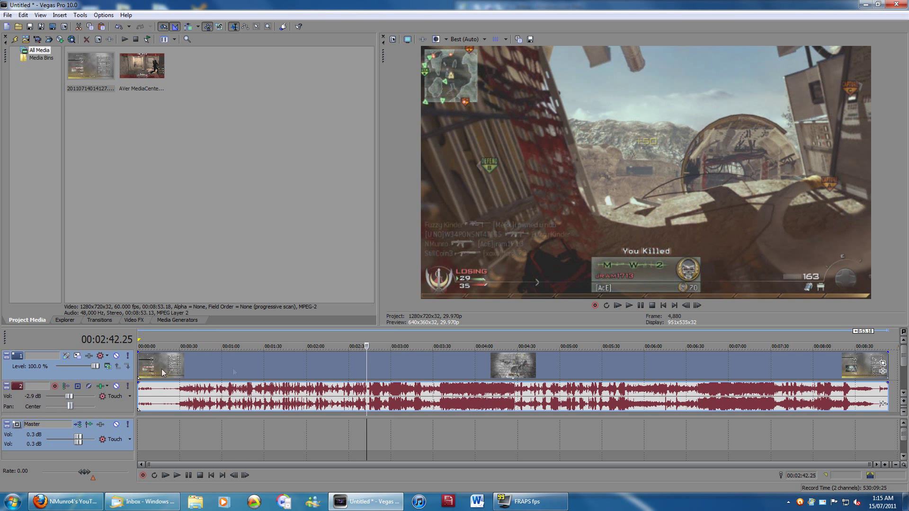
Step: Play back the footage from 2:46, briefly checking track 1's Track Motion
click(371, 376)
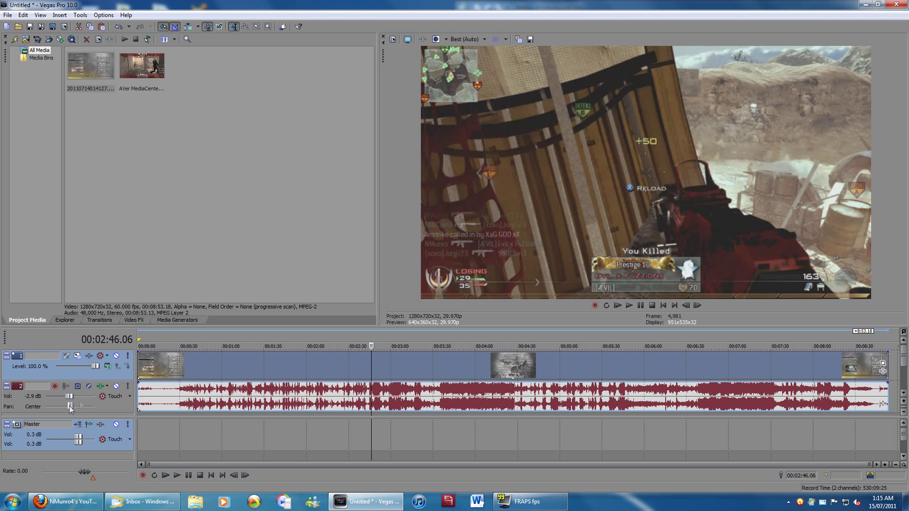
click(78, 356)
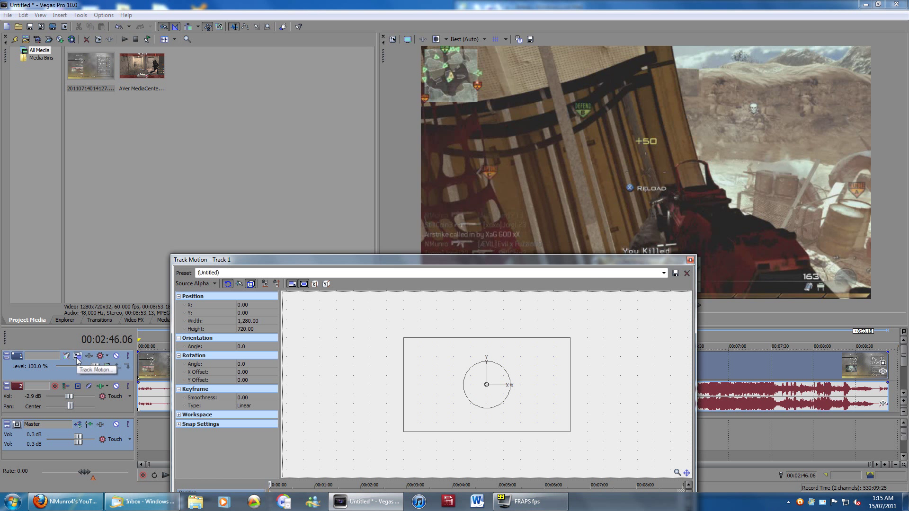
click(691, 260)
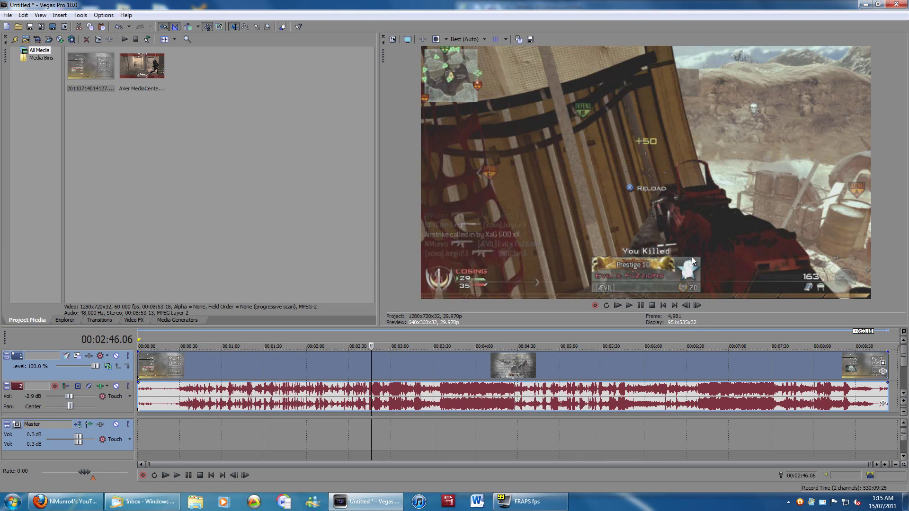
key(space)
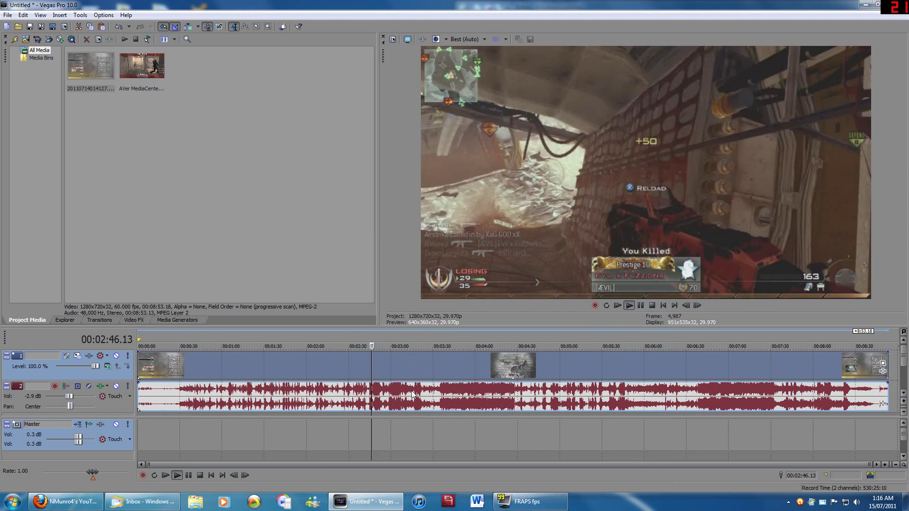
click(199, 476)
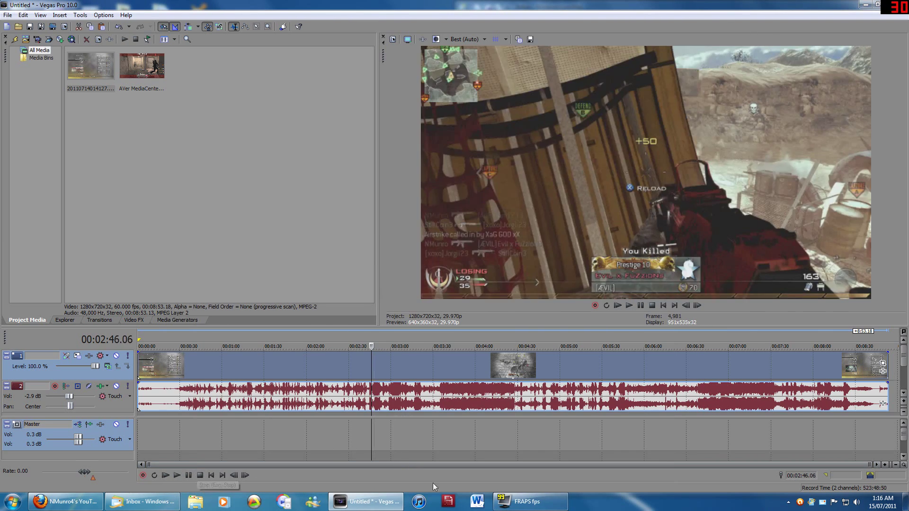
Step: Hide the FRAPS frame-rate overlay and minimize the FRAPS window
click(525, 501)
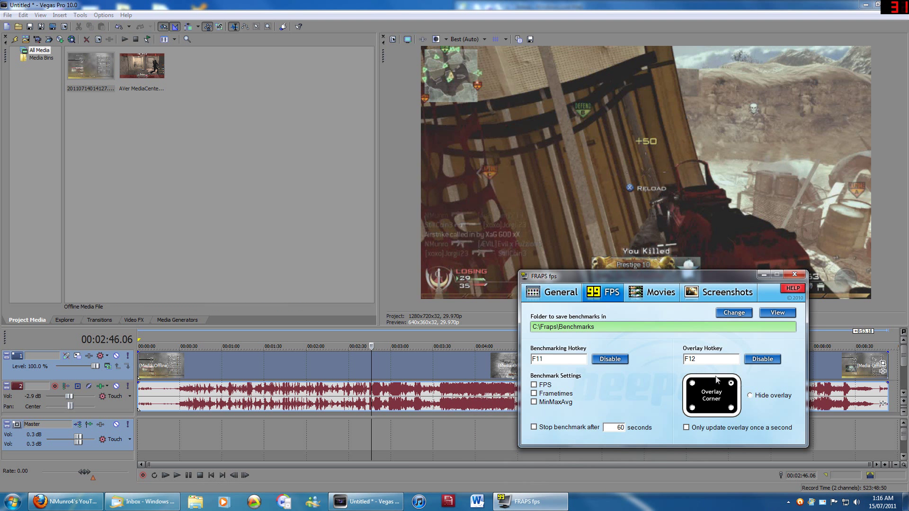
click(749, 395)
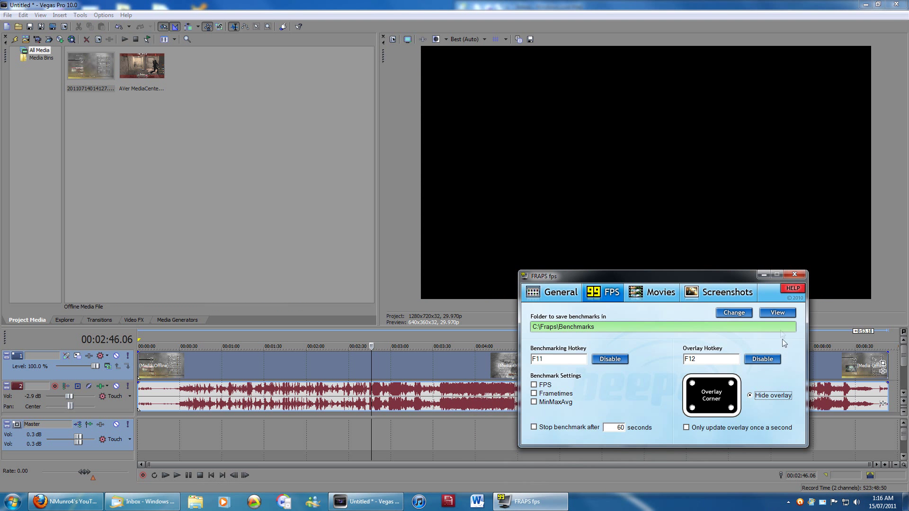
click(764, 274)
click(356, 363)
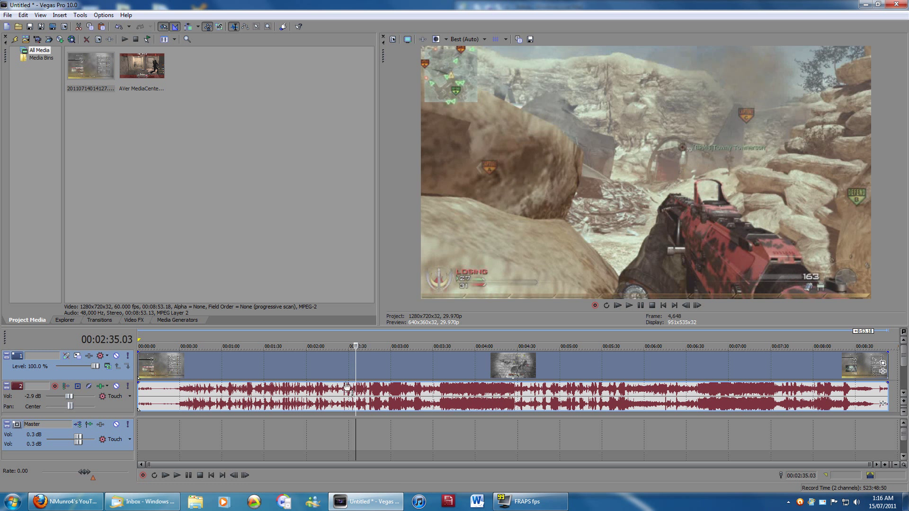
Step: Add Sony Color Corrector (Secondary), Saturation Adjust and Sharpen as track 1 FX
click(88, 356)
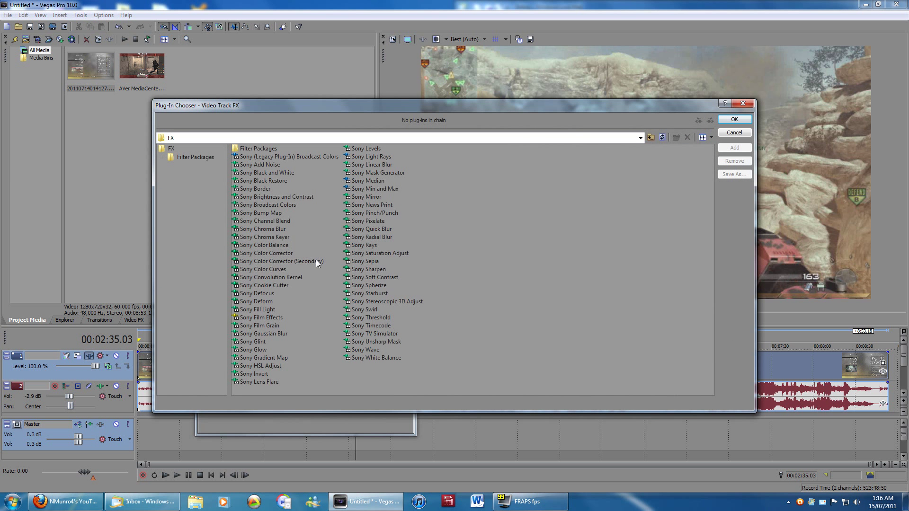
click(284, 262)
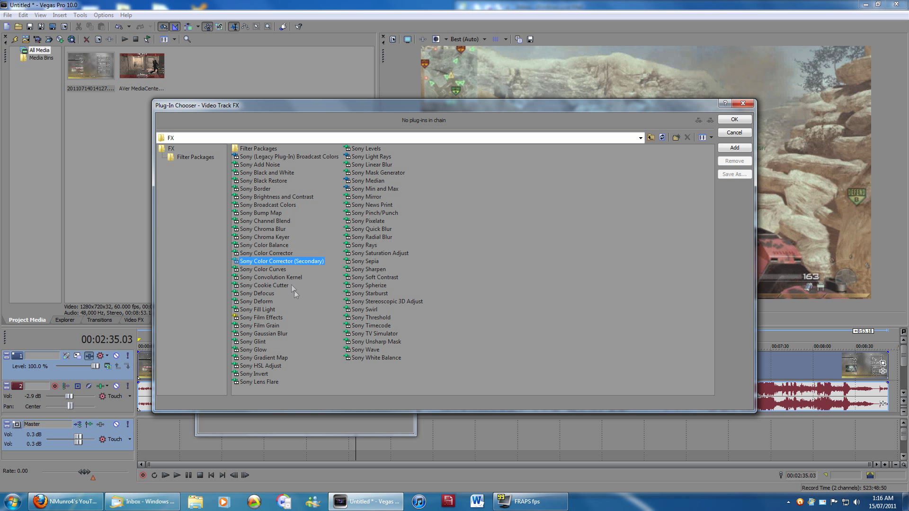
click(388, 254)
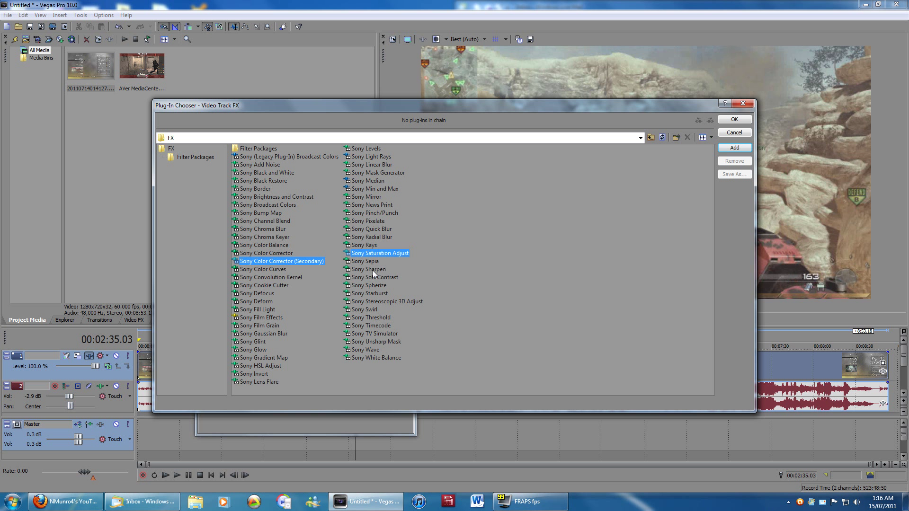
ctrl+click(374, 270)
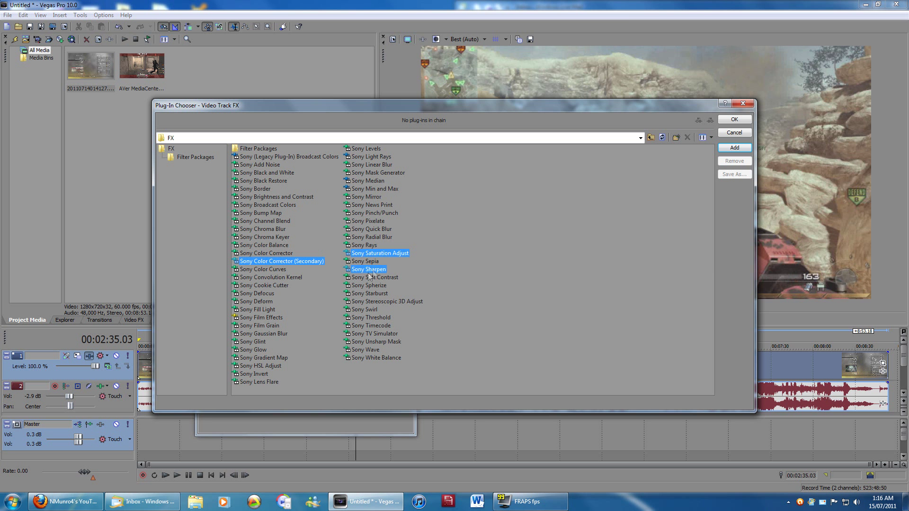
click(735, 120)
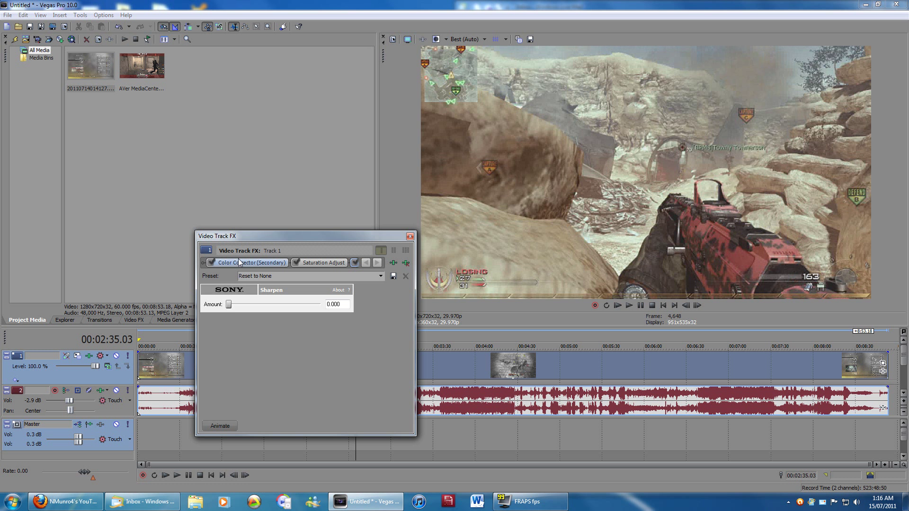
click(239, 260)
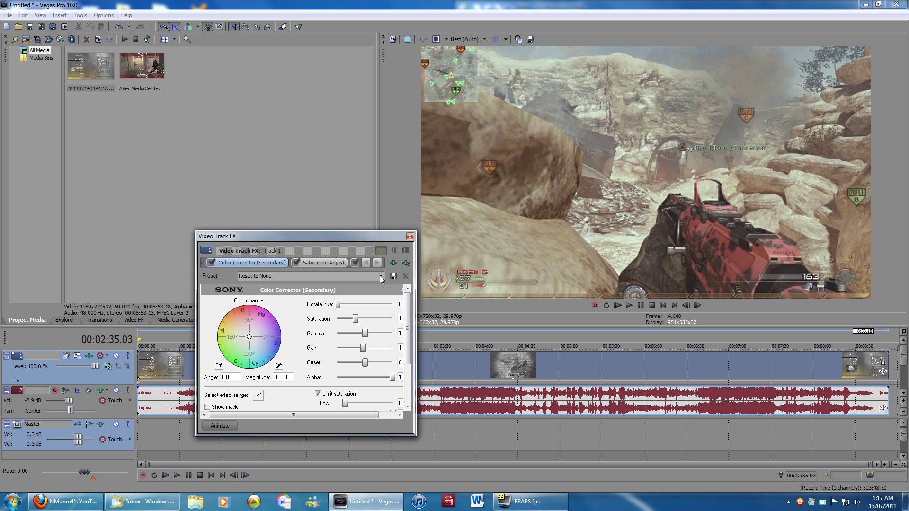
Step: Apply the 'Studio RGB to Computer RGB' preset to the Color Corrector (Secondary)
click(380, 275)
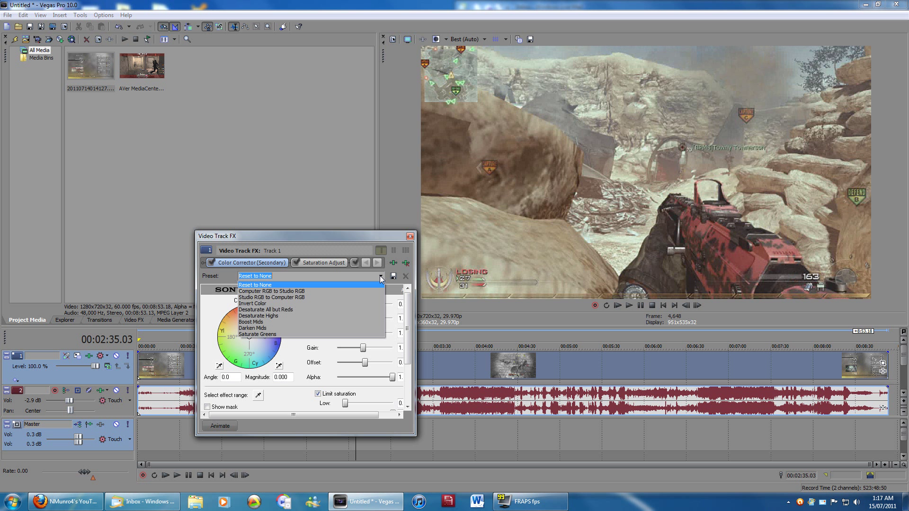
click(380, 275)
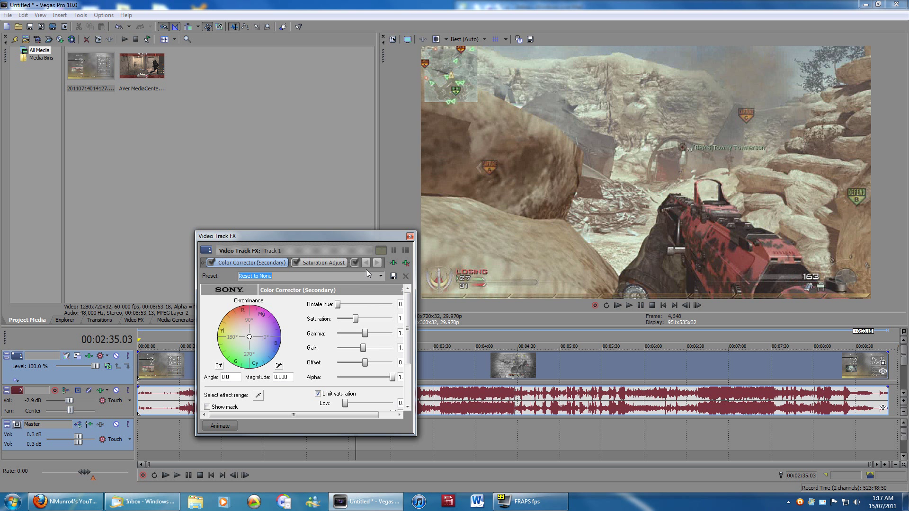
click(380, 275)
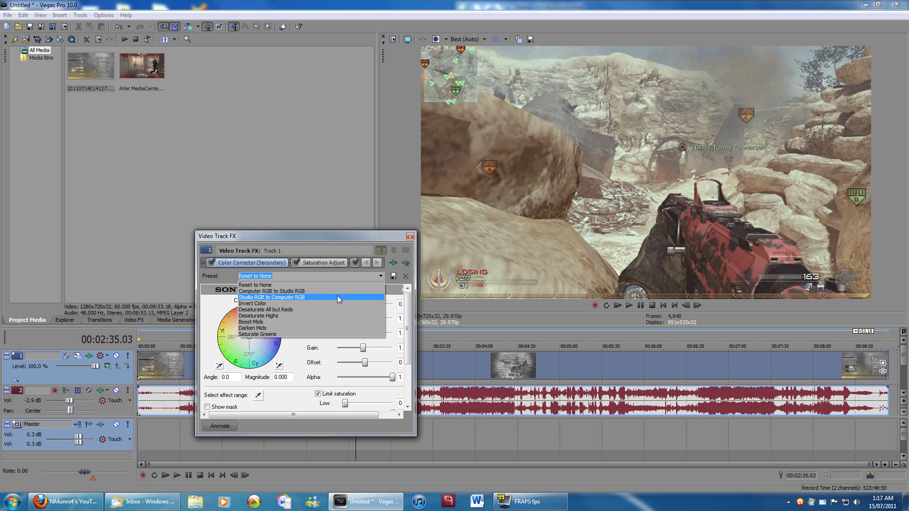
click(273, 299)
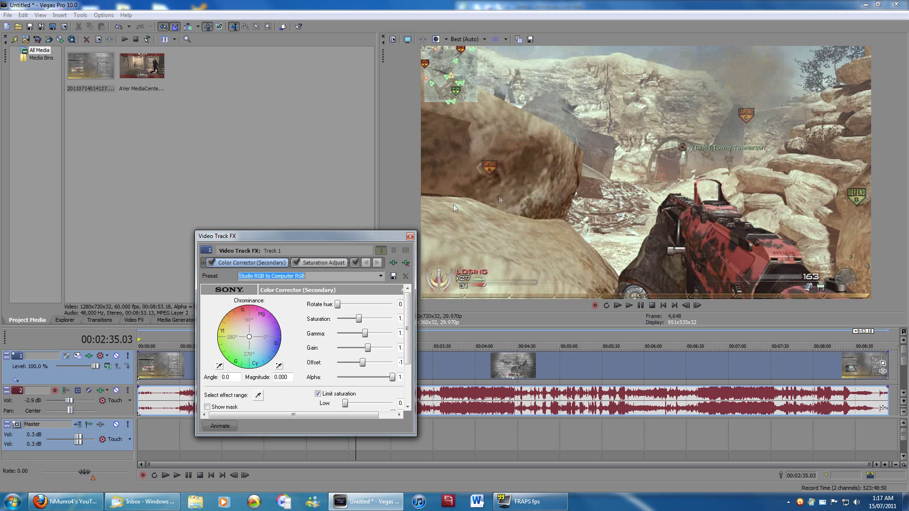
Step: Toggle the Color Corrector off and on to compare, leaving it enabled
click(213, 262)
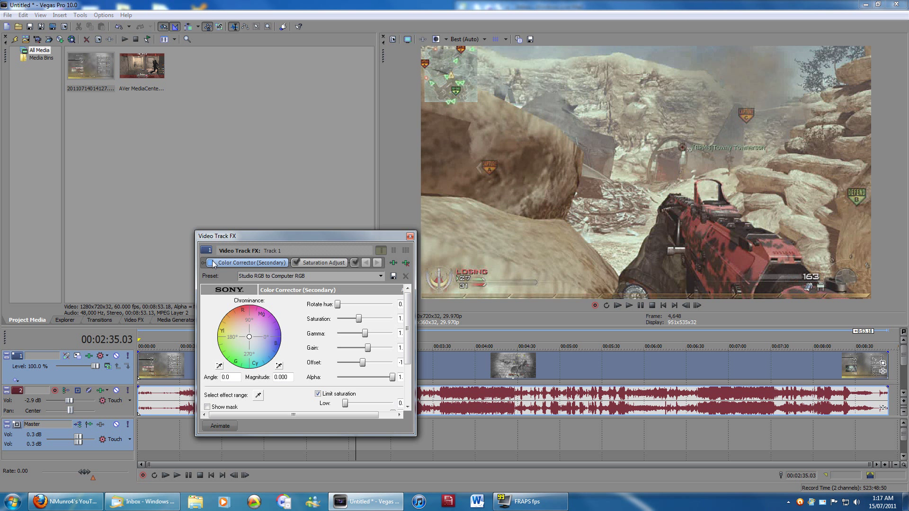
click(213, 263)
click(212, 263)
click(213, 263)
click(213, 263)
click(212, 263)
click(212, 263)
click(212, 263)
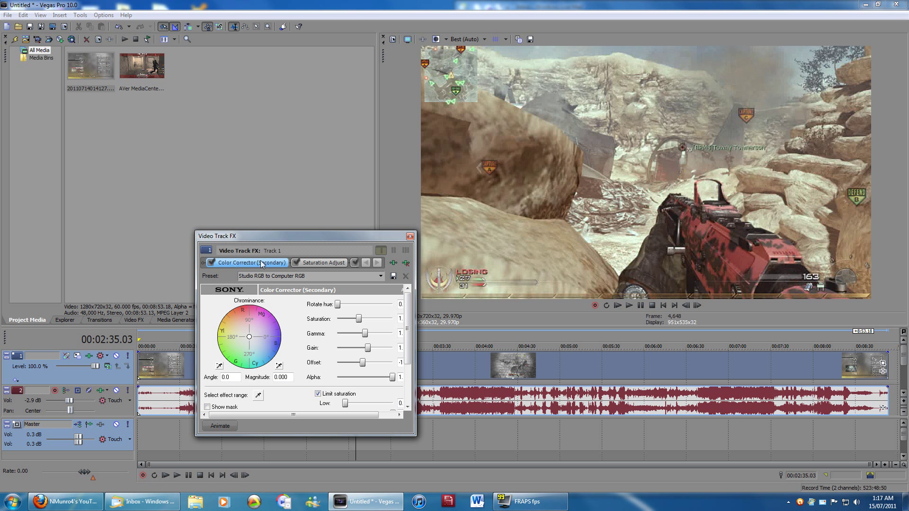
Step: Set the Saturation Adjust Amount to 0.58 and Center to 0.38
click(316, 263)
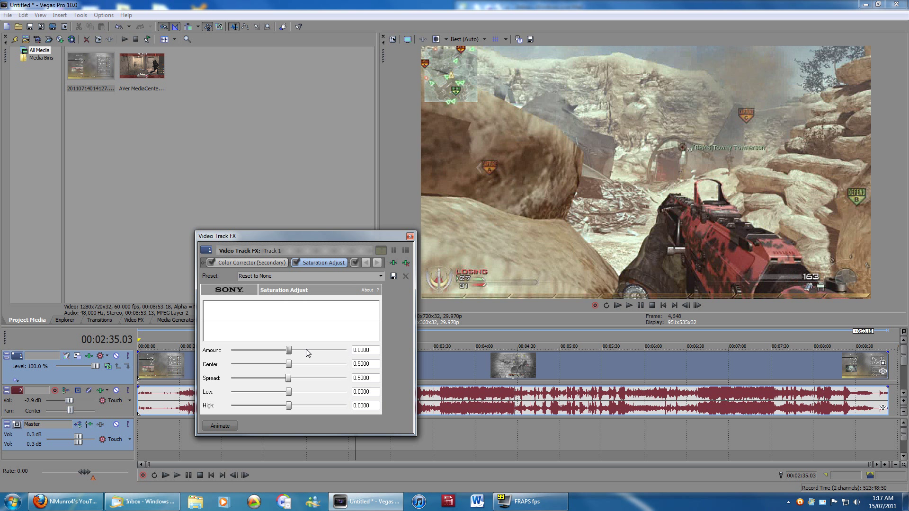
click(365, 350)
text(0.58)
key(Tab)
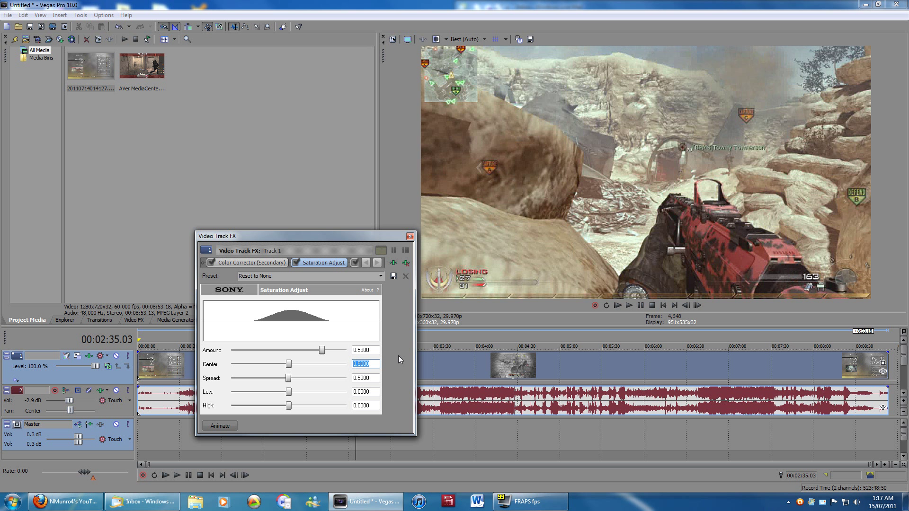
text(.38)
key(Tab)
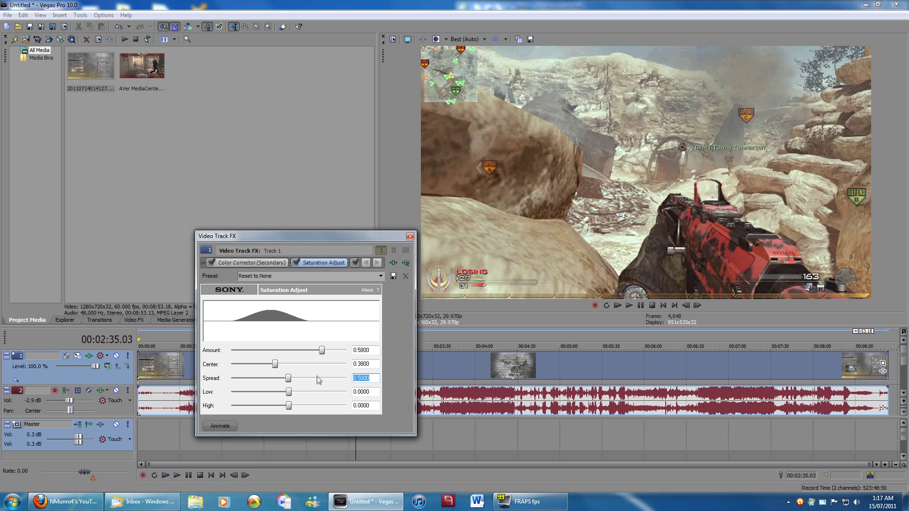
Step: Set Spread 0.736, Low 1 and High 0.1, then close the track FX window
text(.736)
key(Tab)
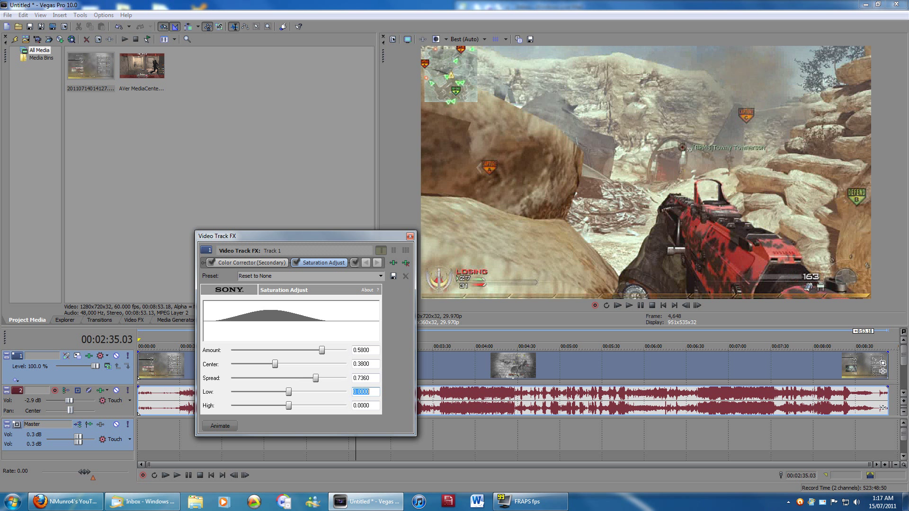
text(1)
key(Tab)
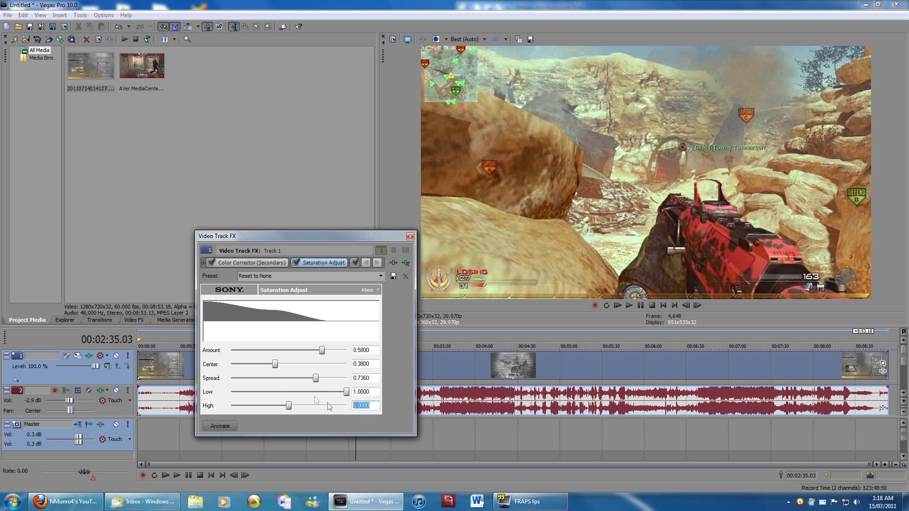
text(0.1)
key(Return)
click(410, 236)
click(396, 370)
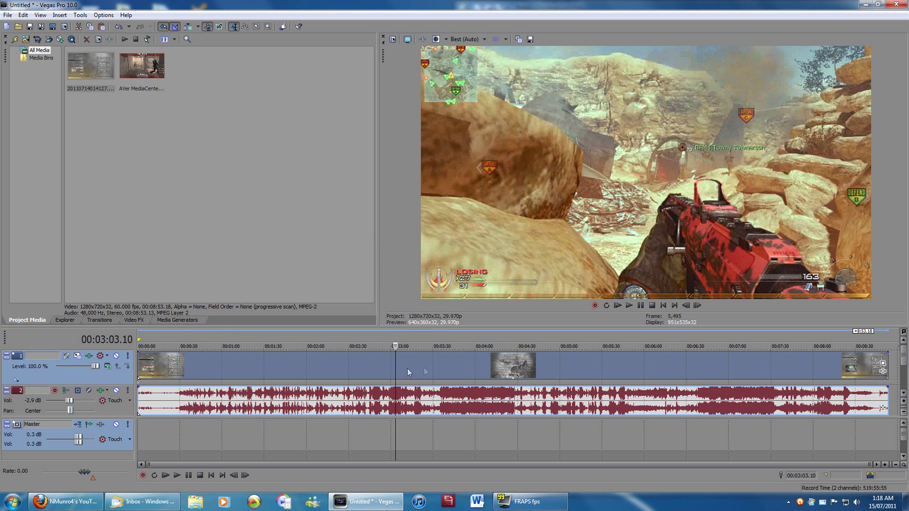
click(460, 367)
click(560, 377)
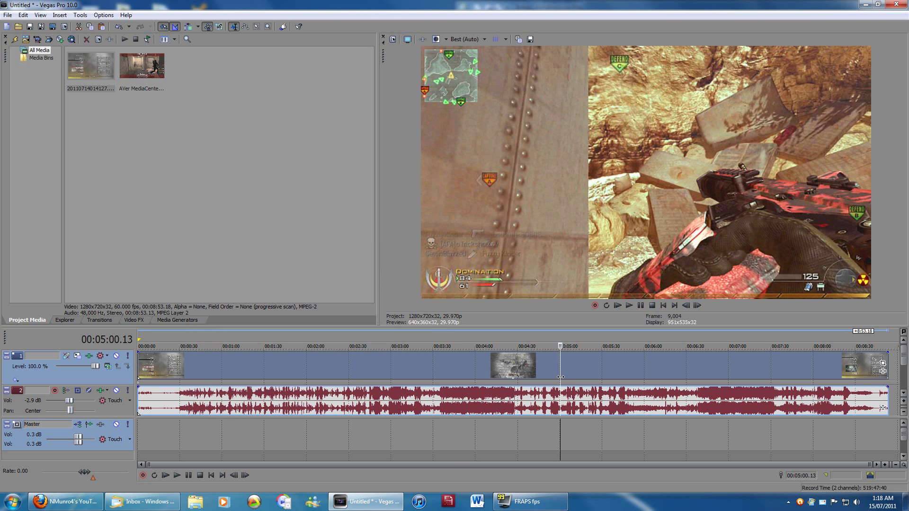
key(m)
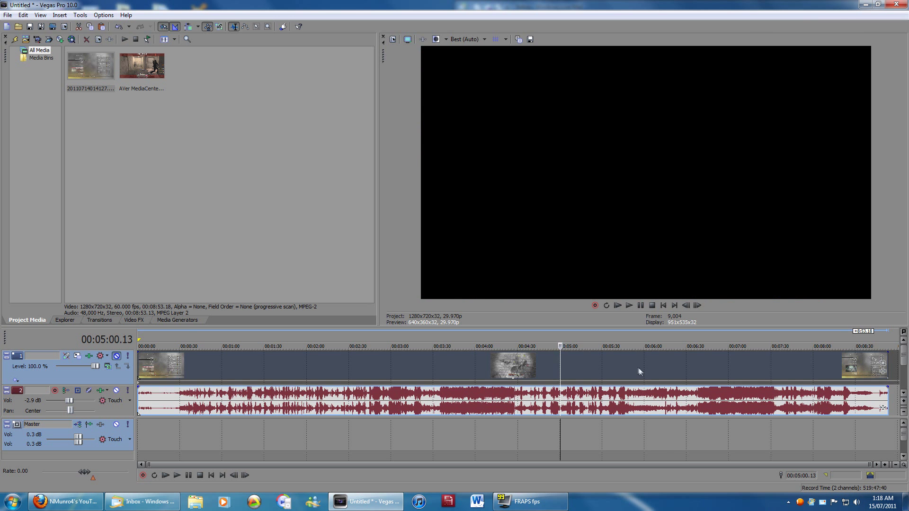
key(m)
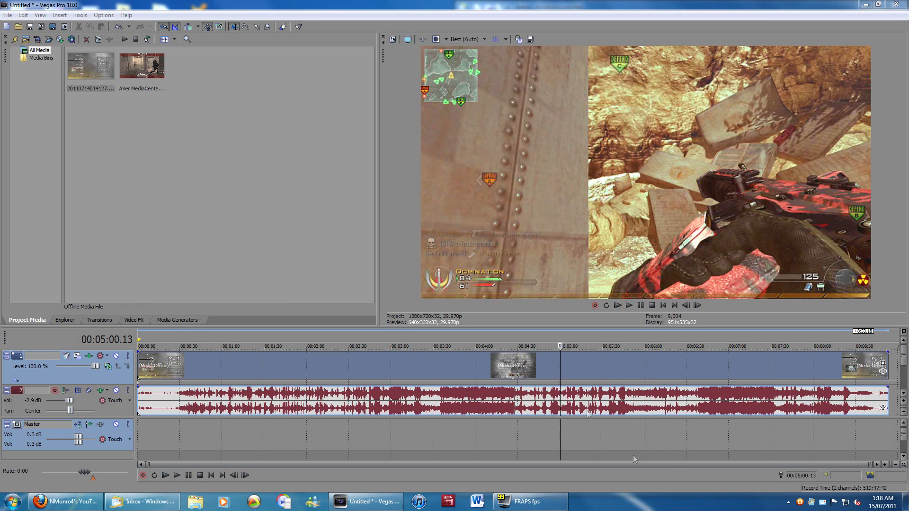
click(595, 374)
key(space)
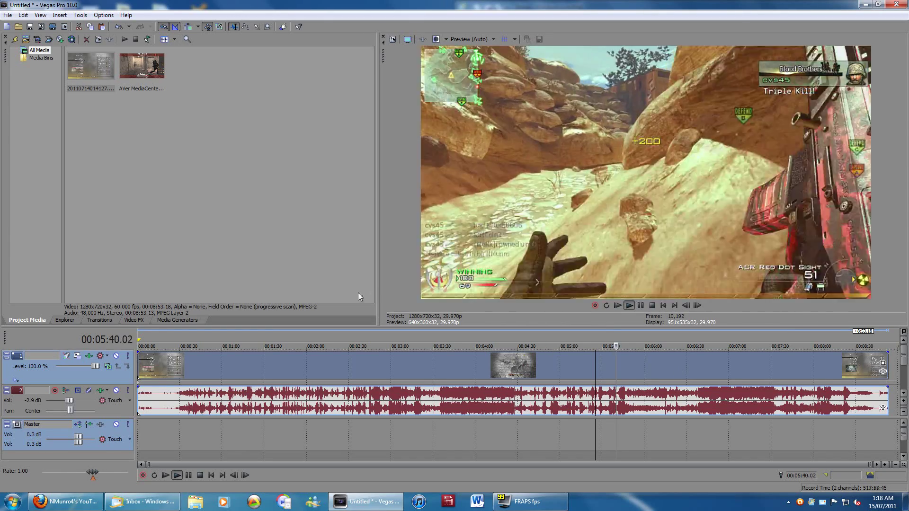
click(90, 356)
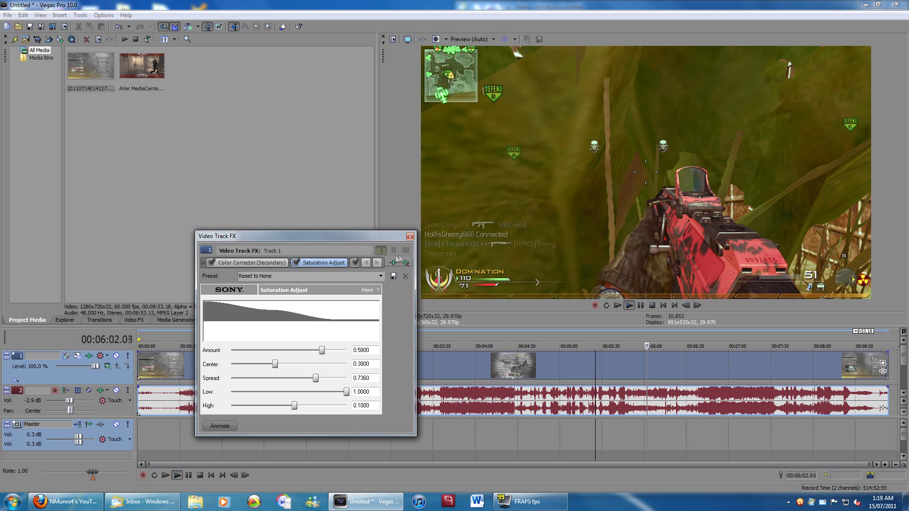
Step: Scroll the track FX chain to Sharpen and select its Amount value
click(377, 263)
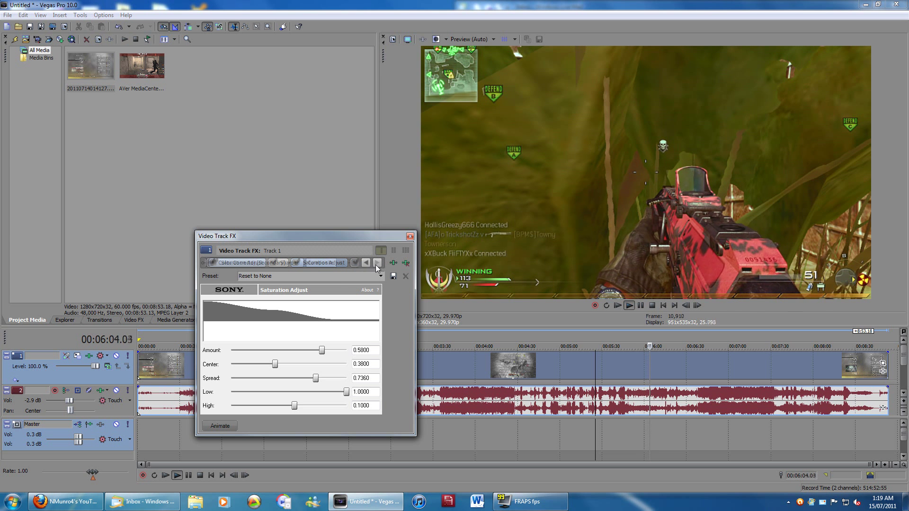
click(287, 263)
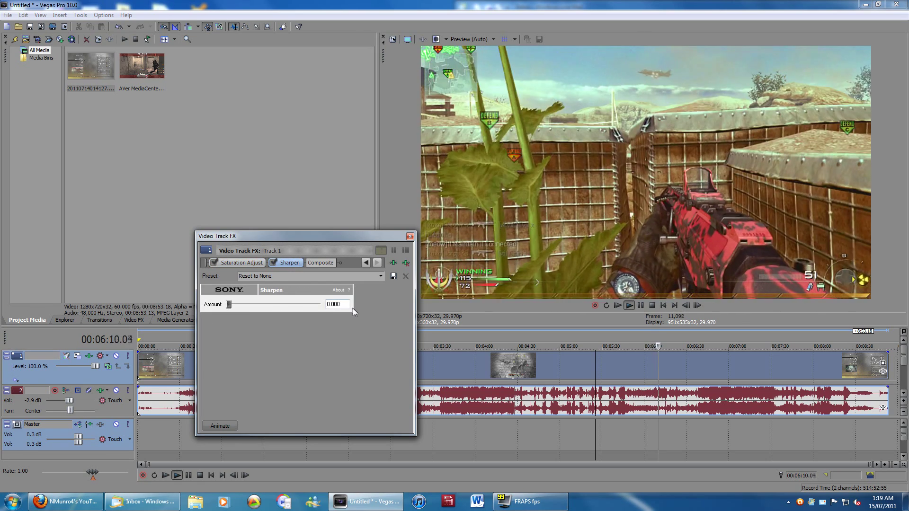
double_click(342, 305)
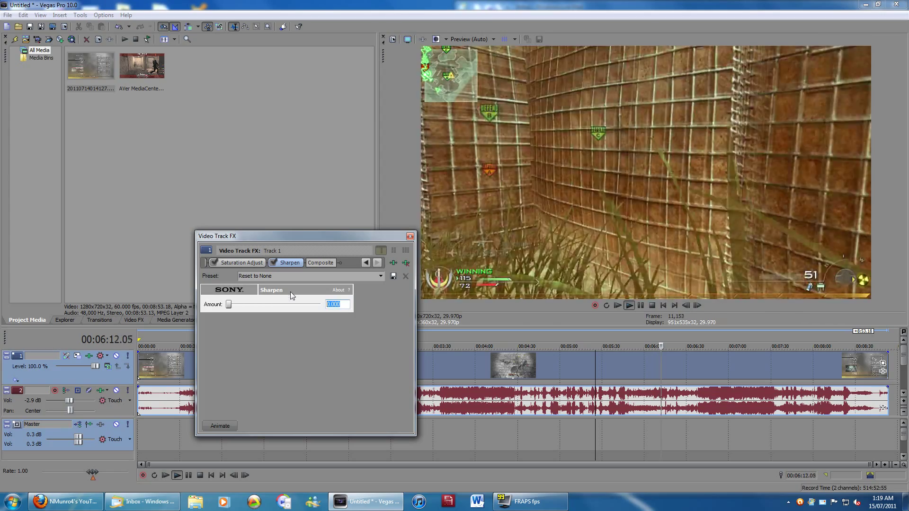
Step: Set the Sharpen amount to 0.100 and close the track FX window
text(.01)
key(Return)
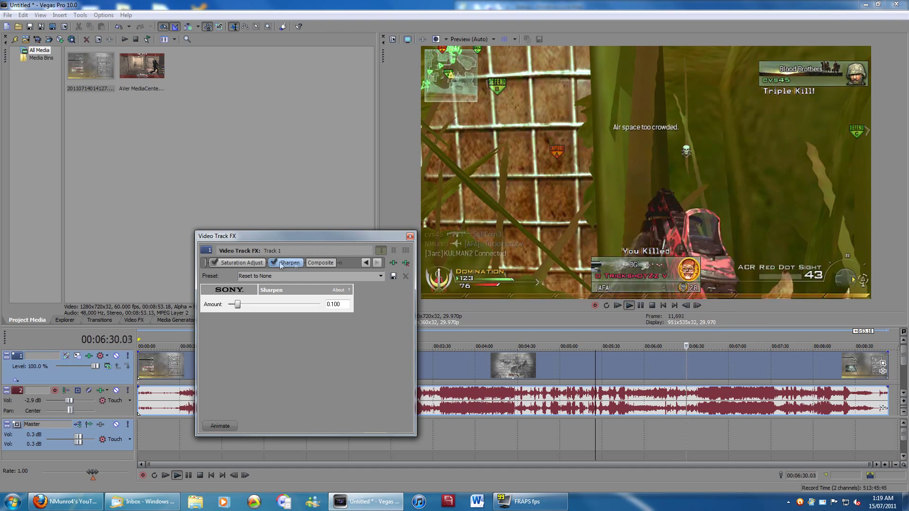
click(410, 236)
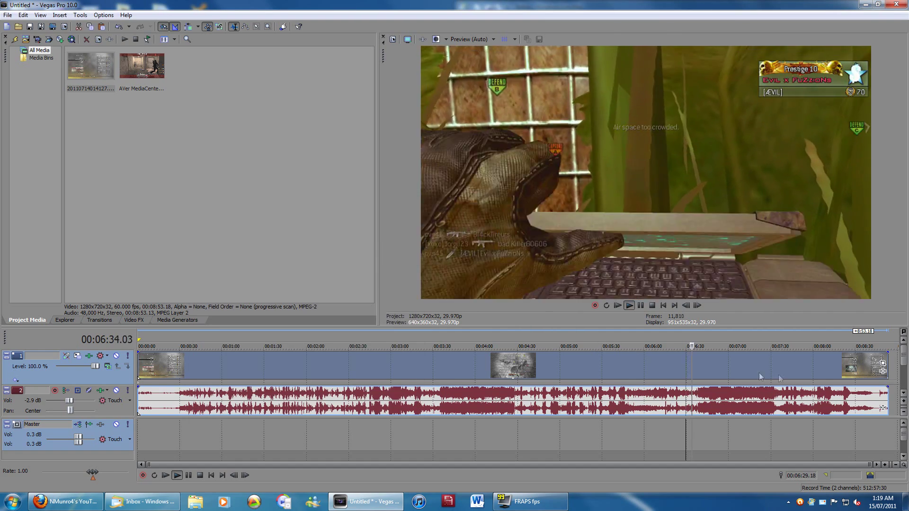
Step: Stop playback, place the playhead at 00:02:46.16 and choose File > Render As
key(space)
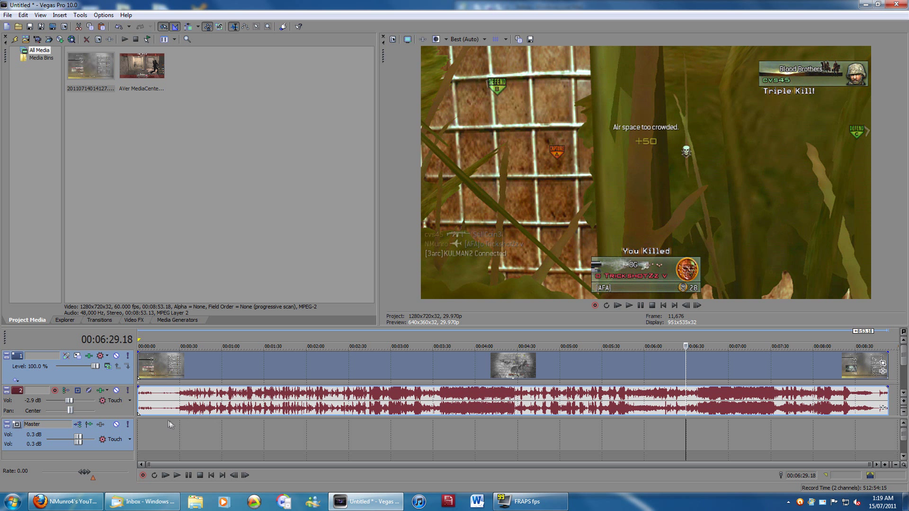
click(372, 367)
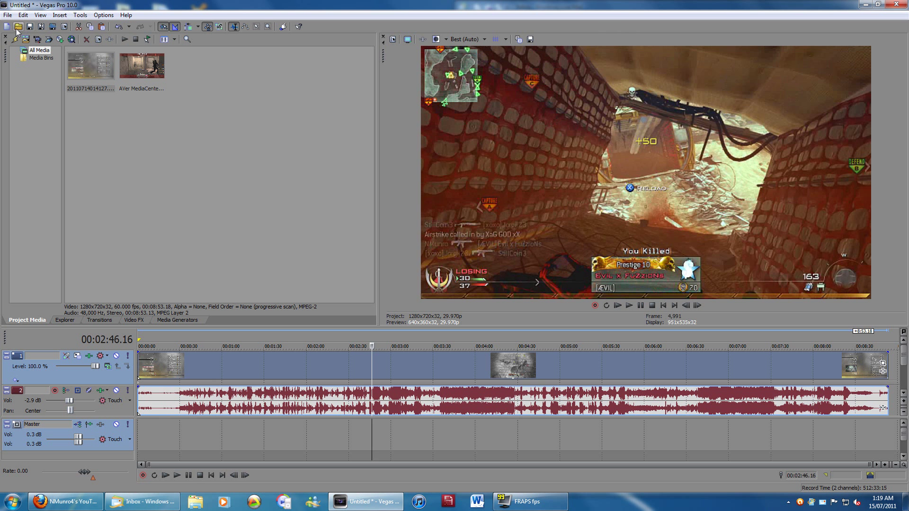
click(7, 15)
click(44, 82)
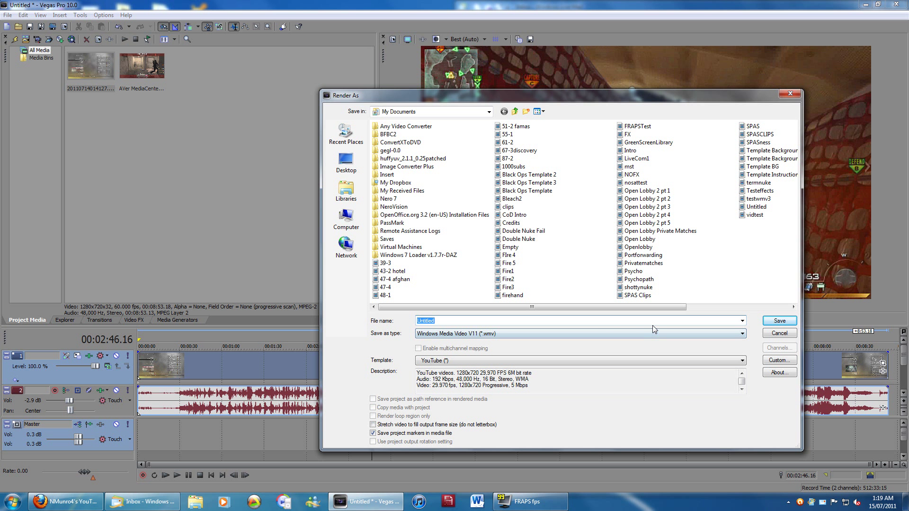
Step: Keep Windows Media Video V11 as the format and choose the 5 Mbps HD 720-25p Video template
click(603, 331)
click(604, 331)
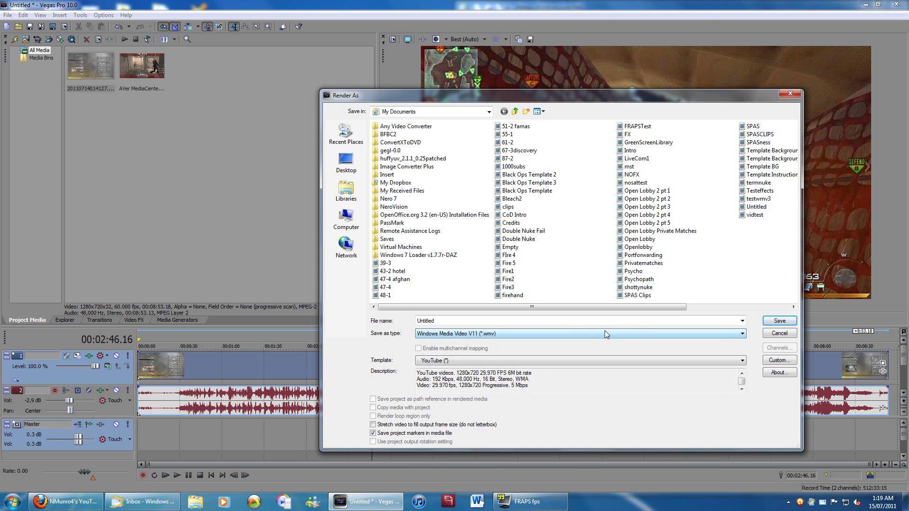
click(507, 334)
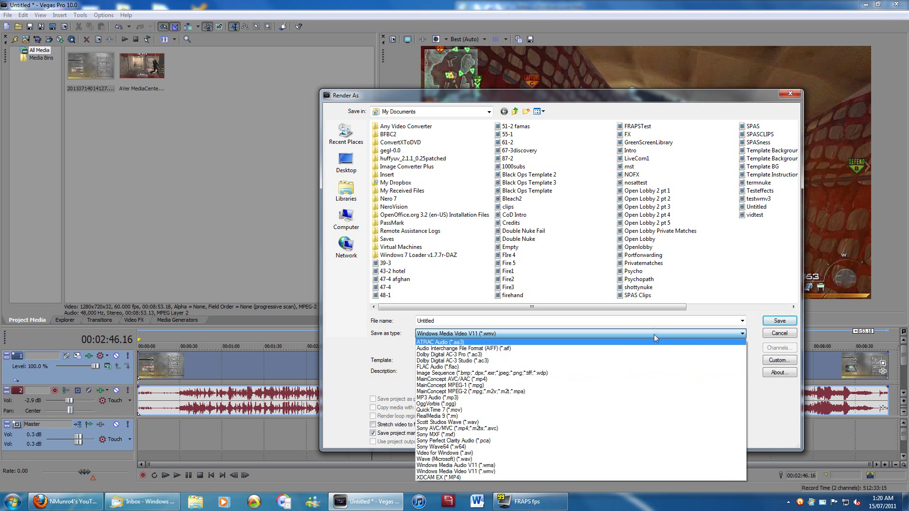
click(513, 334)
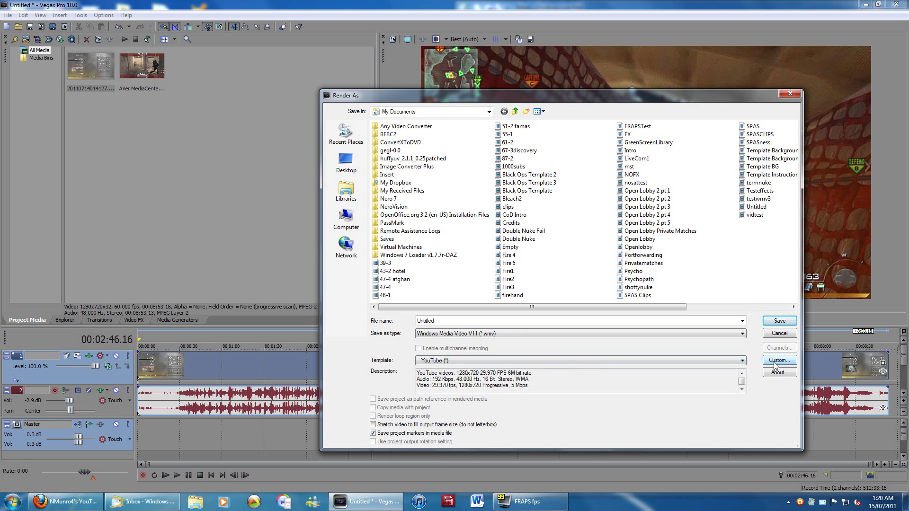
click(723, 360)
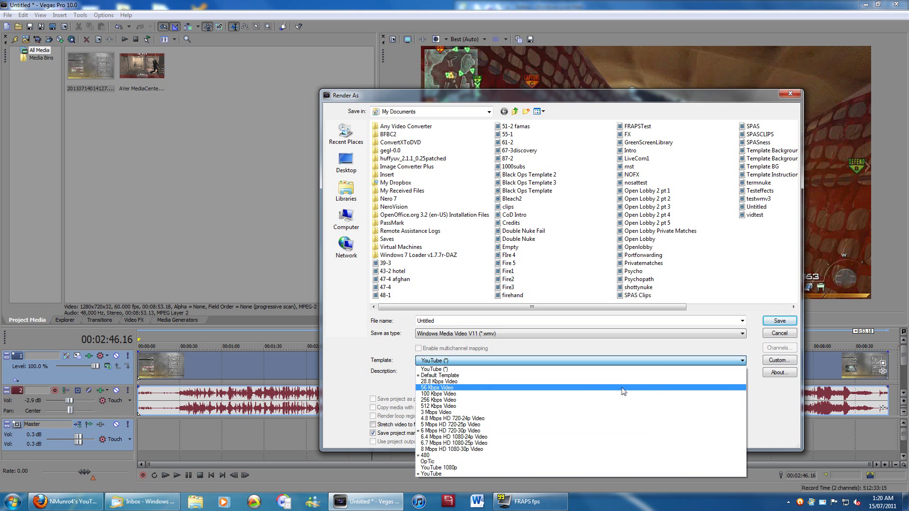
click(616, 425)
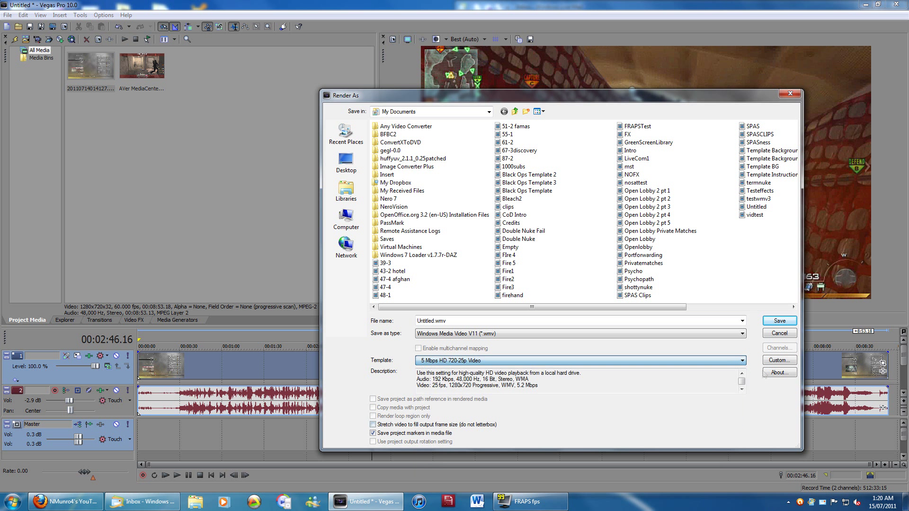
click(779, 362)
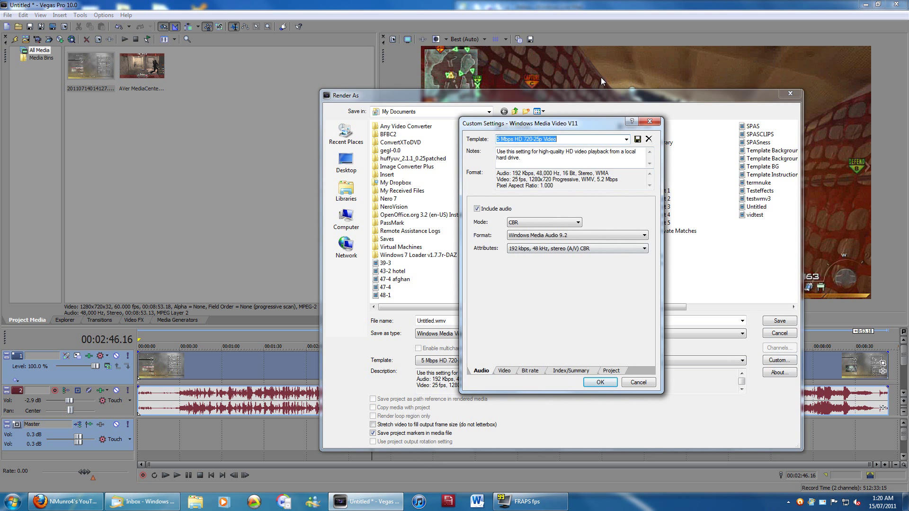
Step: Name the template 'Custom CoD' and keep CBR audio at 192 kbps, 48 kHz stereo
text(Custom CoD)
click(527, 223)
click(530, 231)
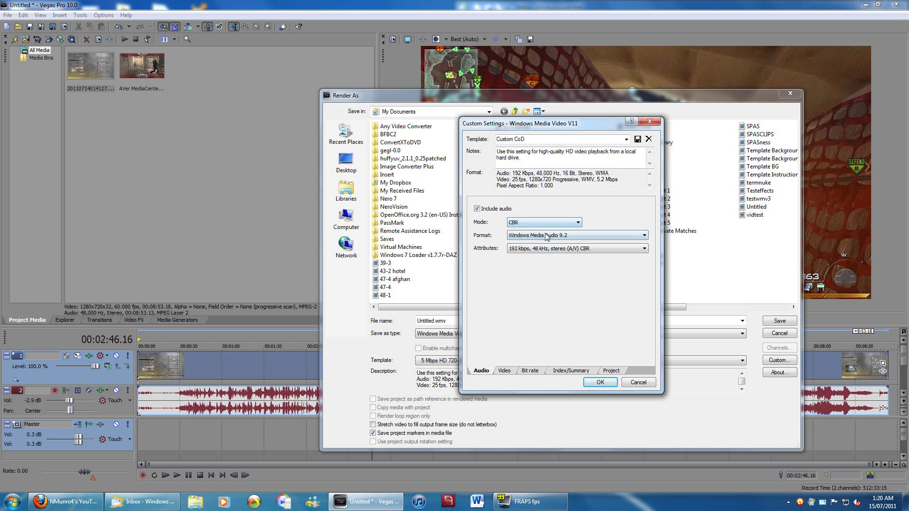
key(Tab)
click(541, 252)
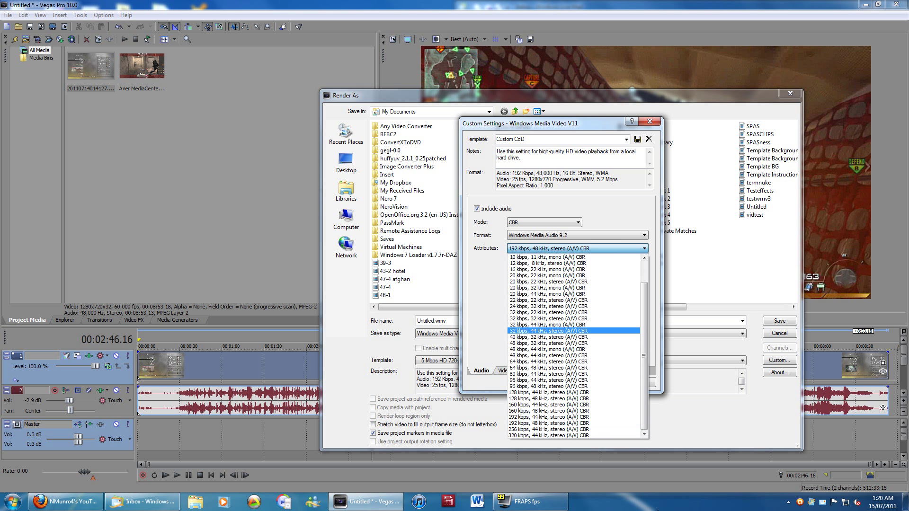
click(591, 423)
Step: Keep WMV 9 at 1280x720, set frame rate to 29.970 (NTSC) and video smoothness to 100
click(505, 371)
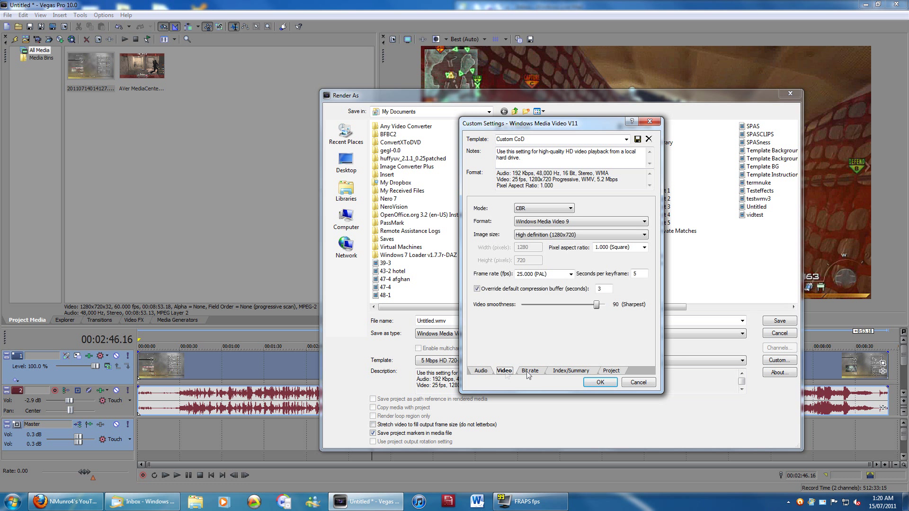
click(560, 224)
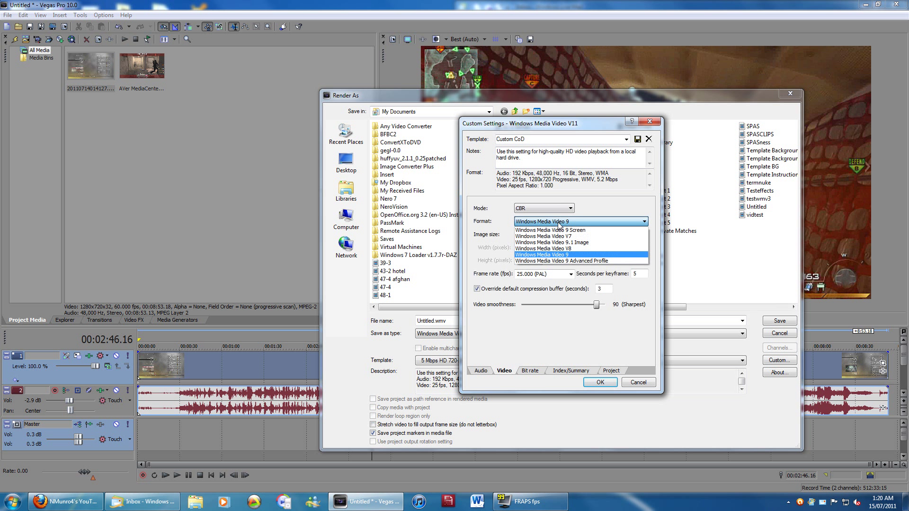
click(560, 224)
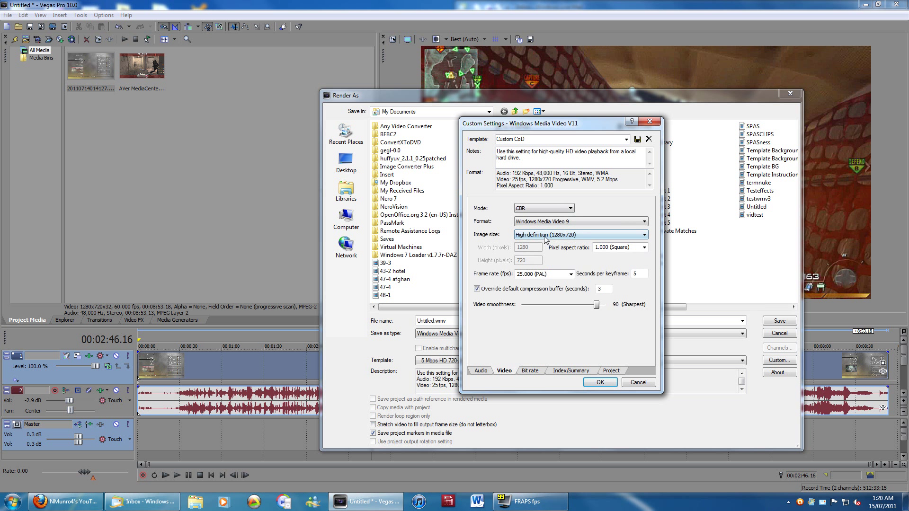
click(582, 239)
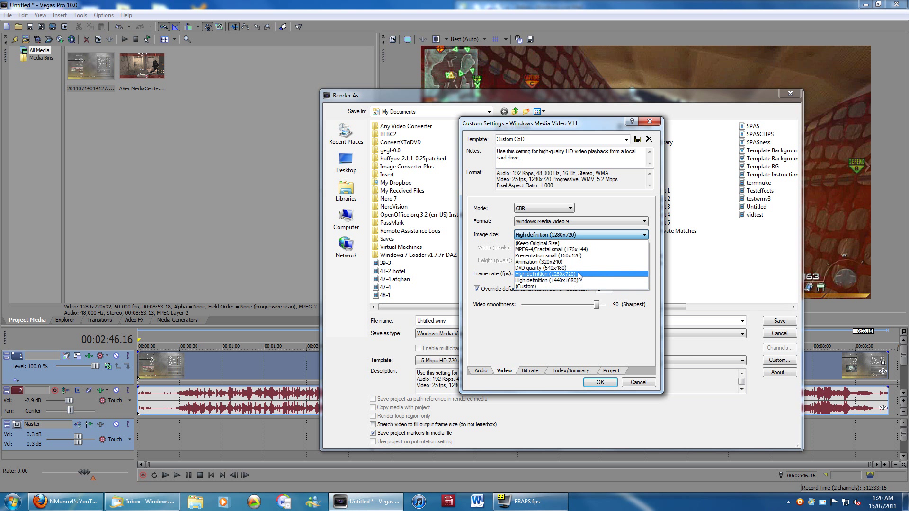
click(579, 238)
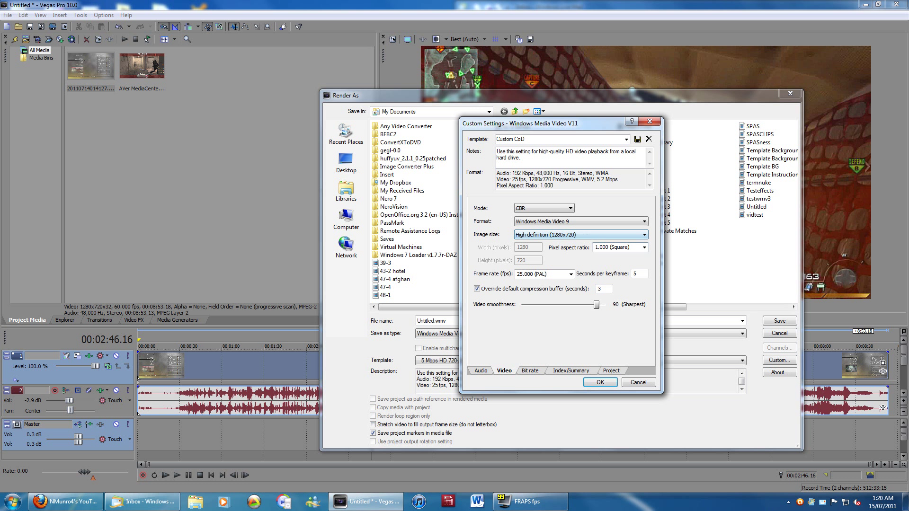
click(571, 274)
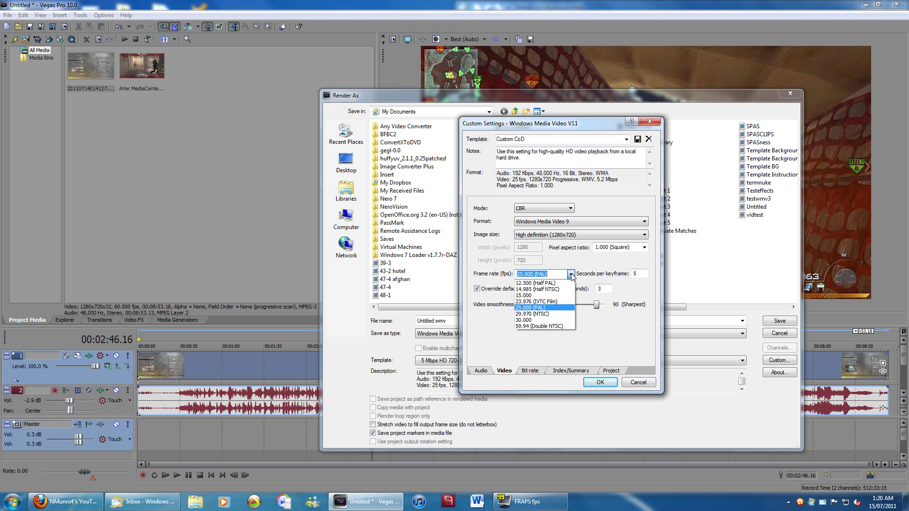
click(562, 314)
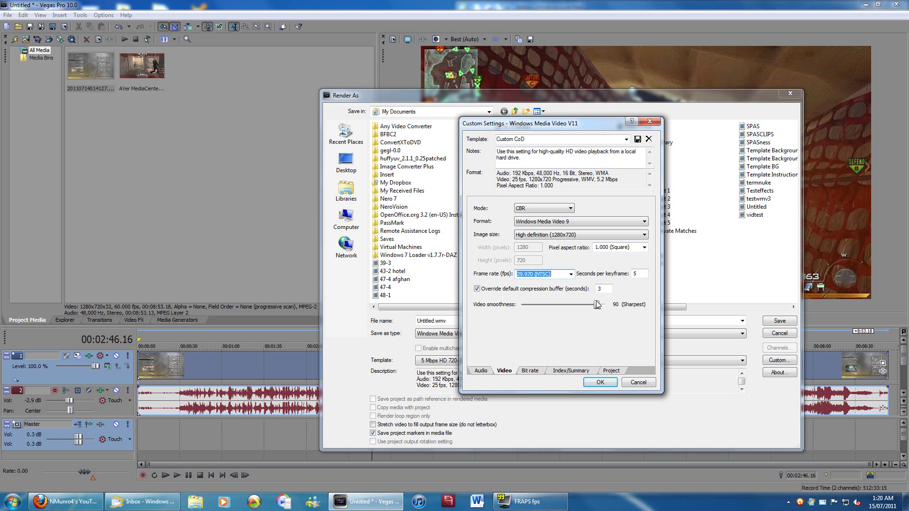
drag(596, 304, 608, 308)
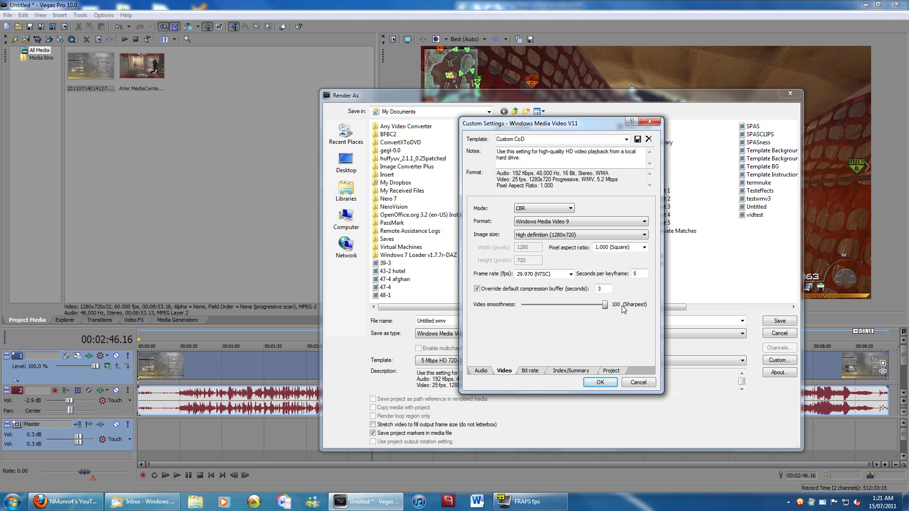
click(531, 372)
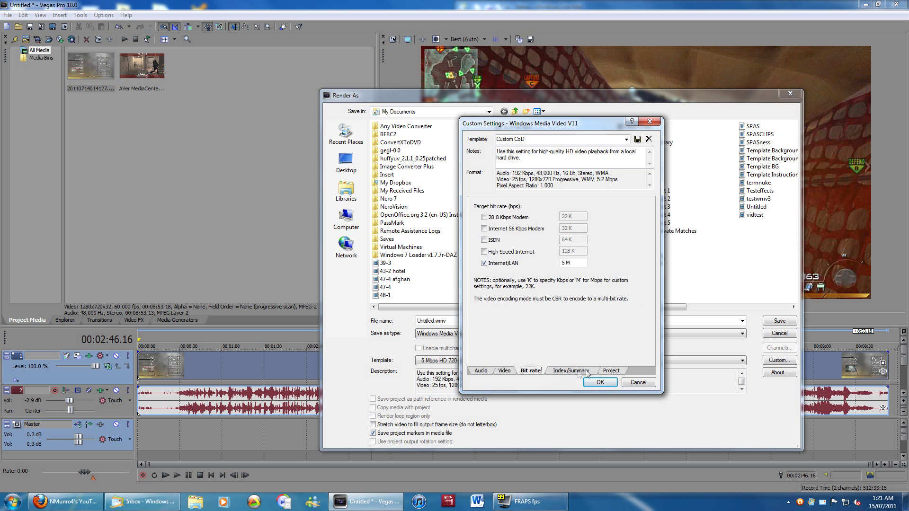
Step: Set the template's video rendering quality to Best
click(612, 372)
click(536, 373)
click(612, 372)
click(574, 211)
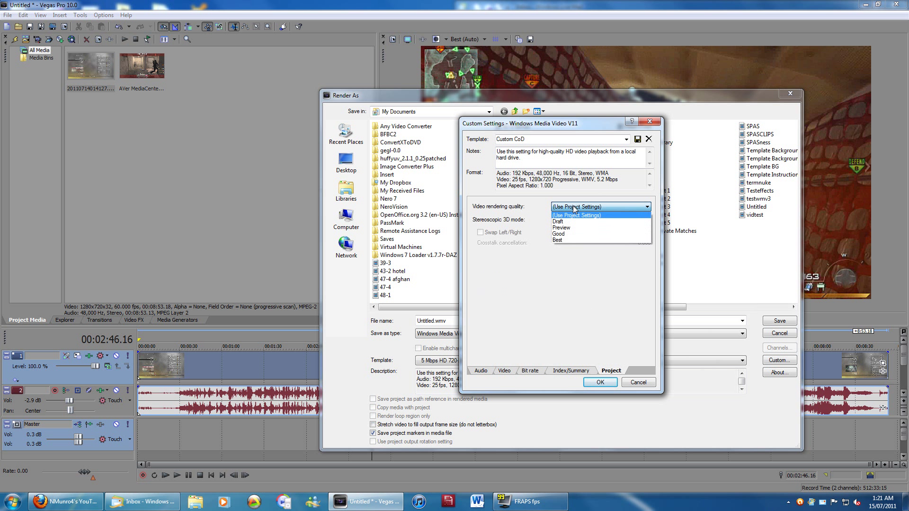
click(566, 241)
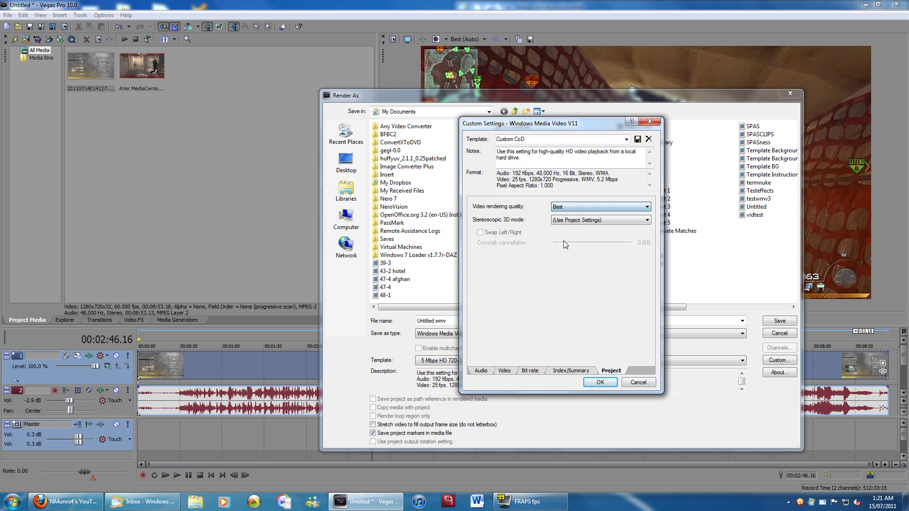
Step: Edit the Internet/LAN bit rate to 5.2 Mbps and apply the Custom CoD template
click(505, 372)
click(494, 373)
click(502, 372)
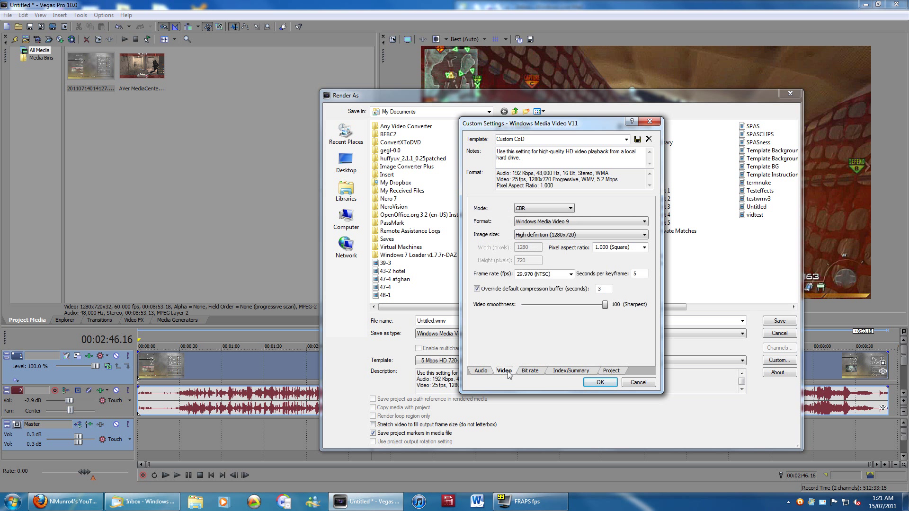
click(531, 373)
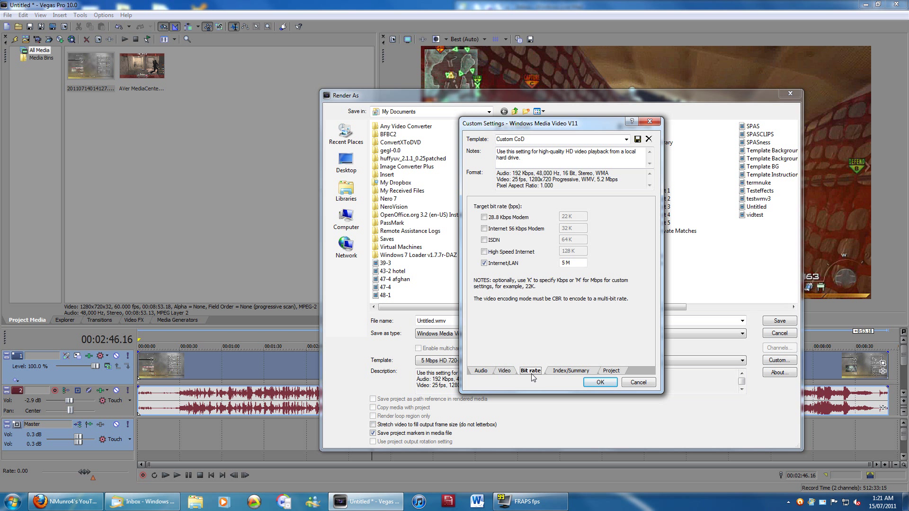
key(Tab)
text(3)
key(Return)
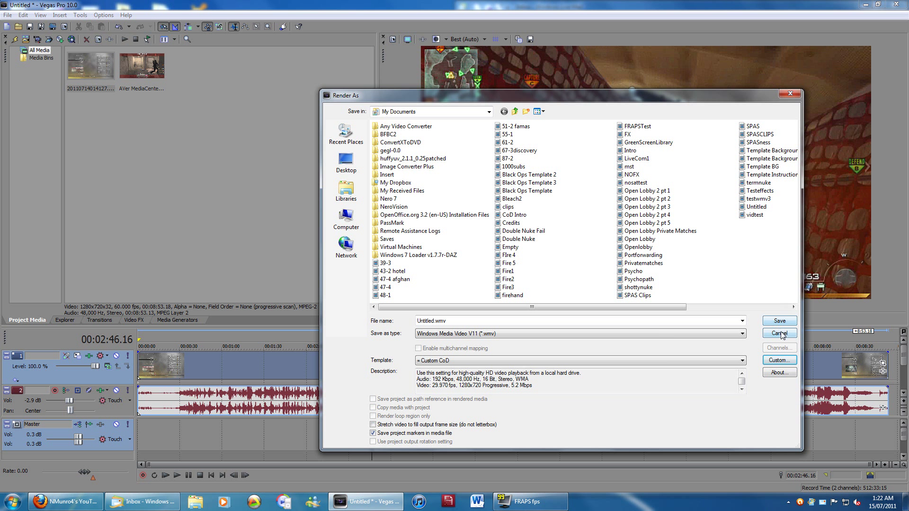
Step: Switch output to MainConcept AVC/AAC (*.mp4), keeping custom frame size and Main profile
click(662, 333)
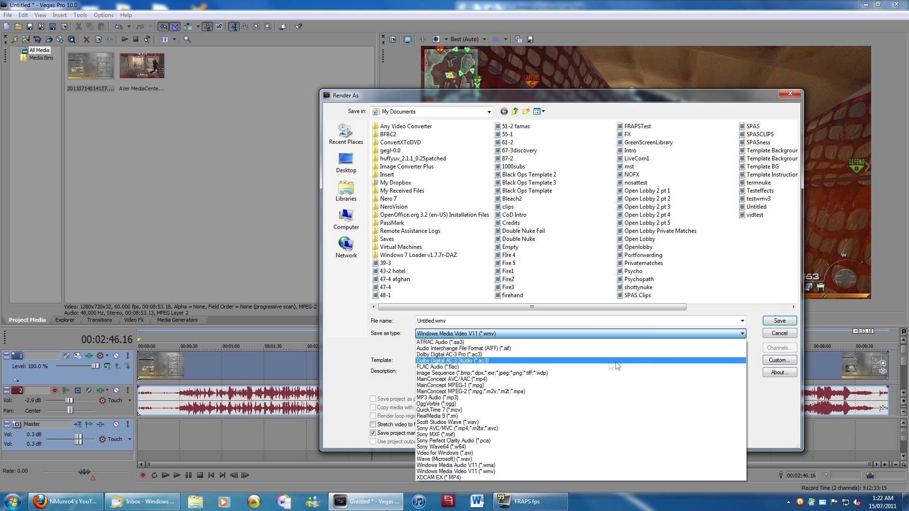
click(532, 385)
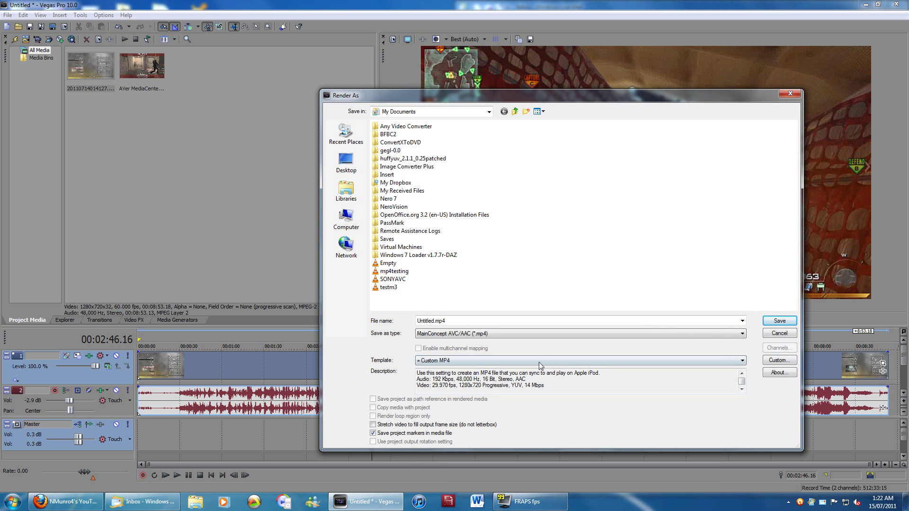
click(788, 362)
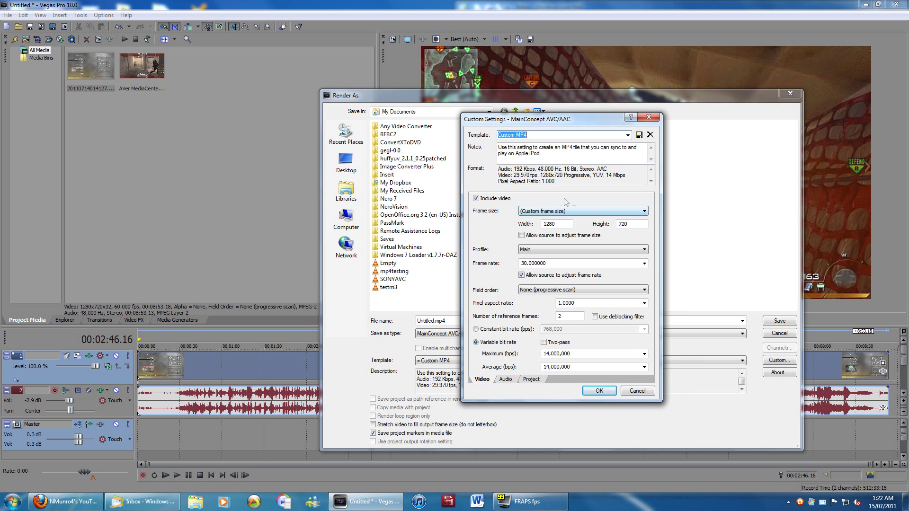
click(577, 211)
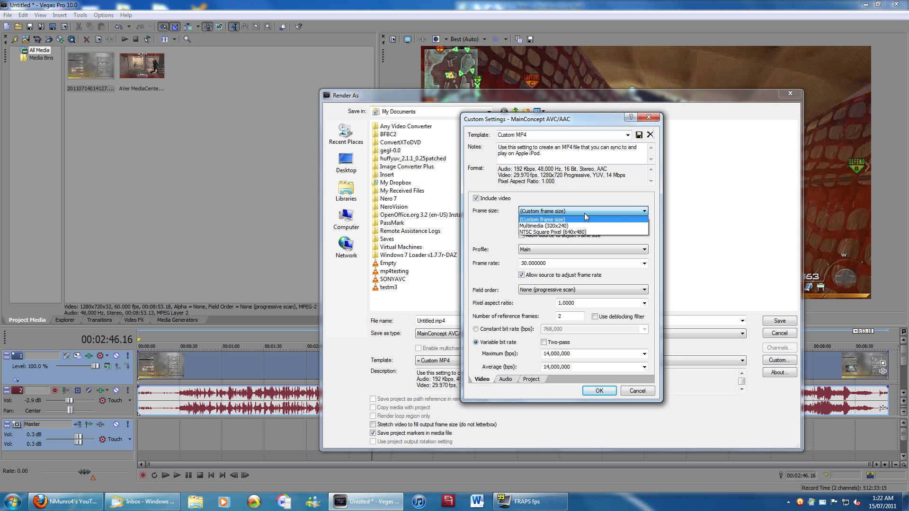
click(578, 224)
click(564, 211)
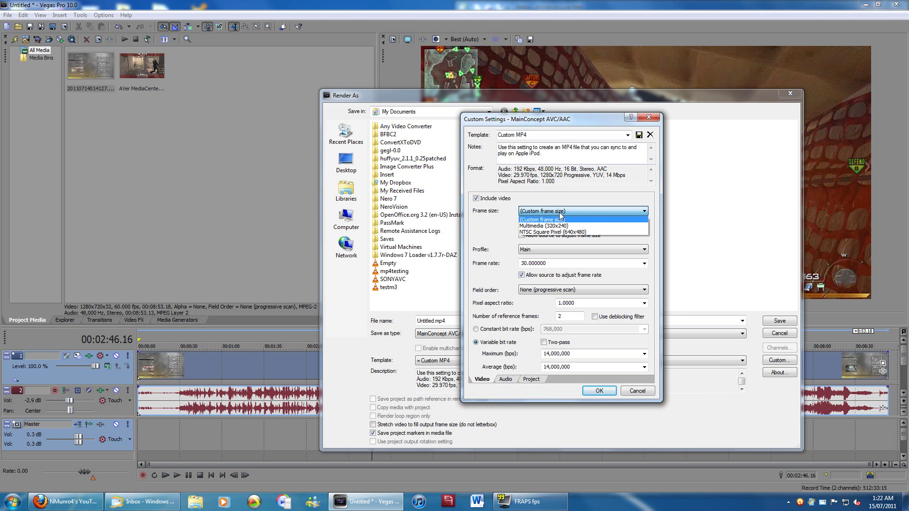
click(563, 217)
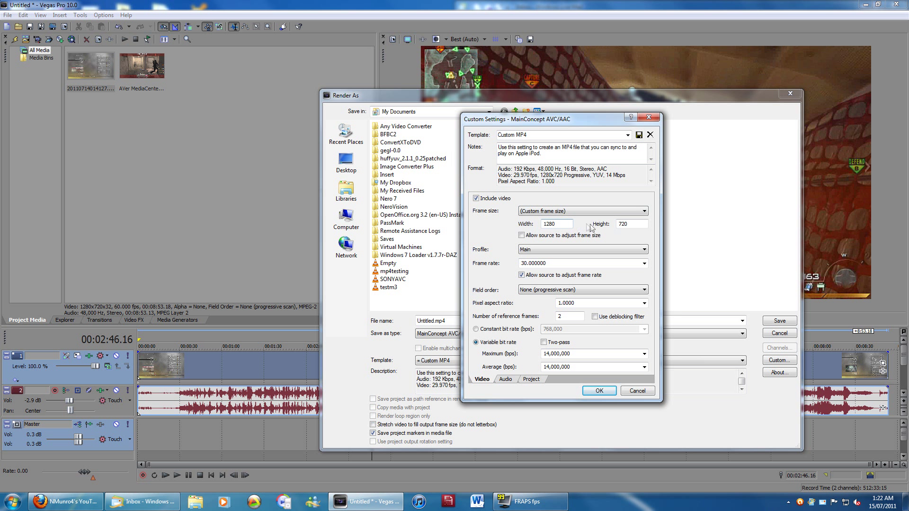
click(535, 250)
click(535, 258)
click(533, 263)
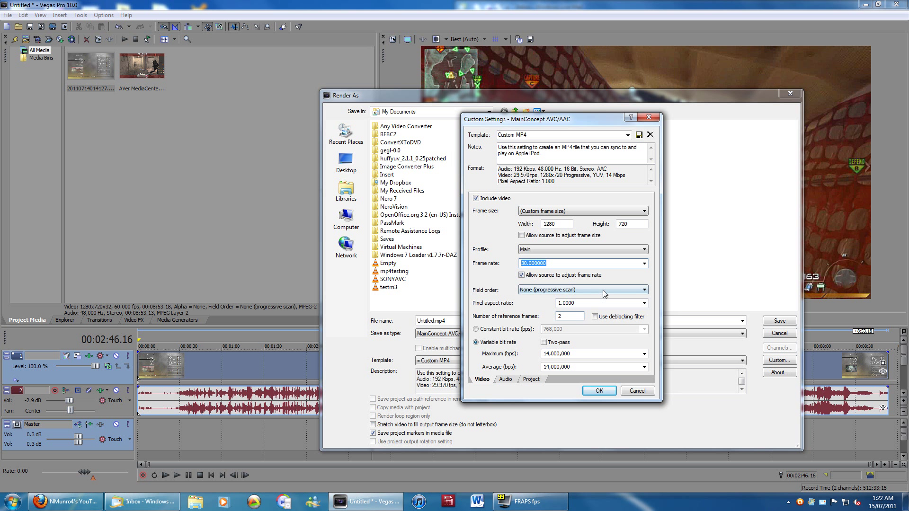
Step: Set the maximum bit rate to 6,000,000 bps and apply the Custom MP4 settings
click(577, 357)
click(645, 354)
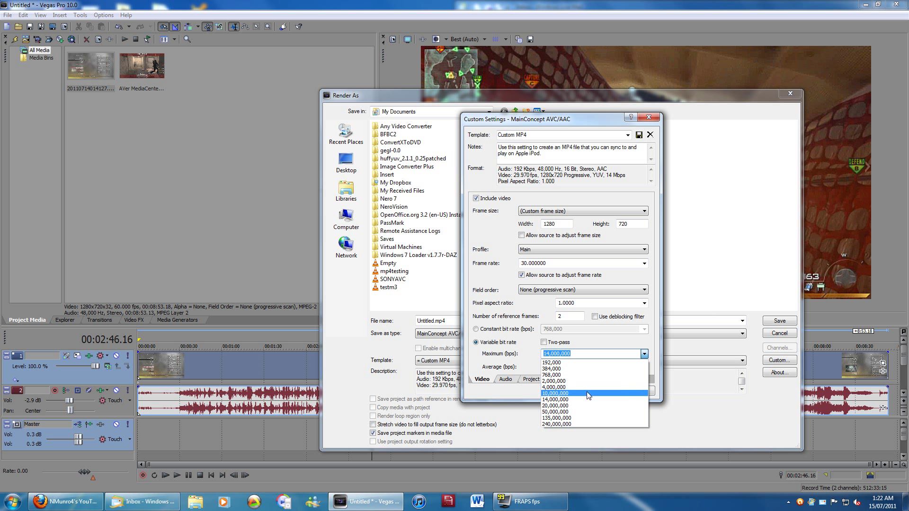
click(563, 354)
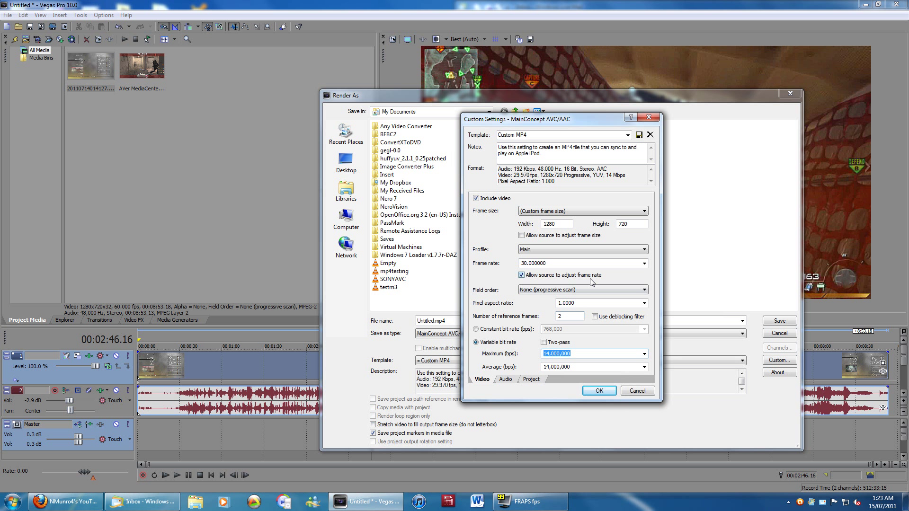
text(6.)
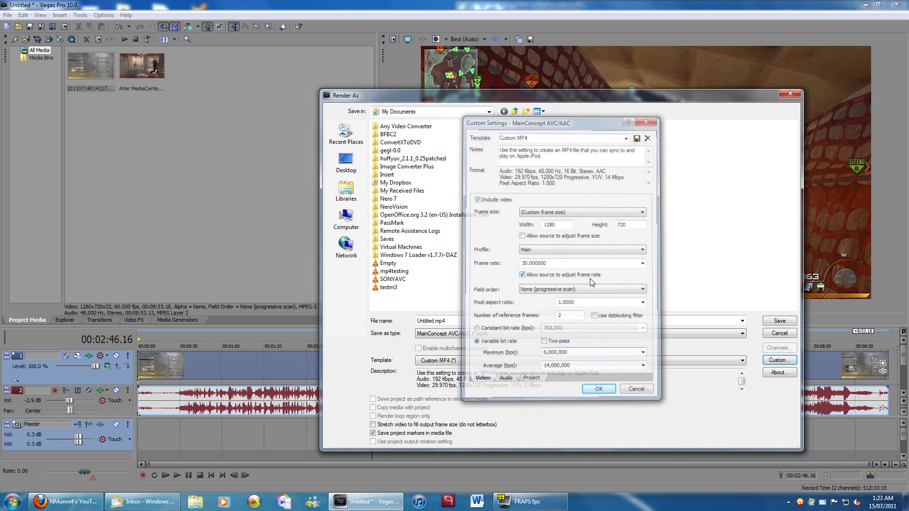
key(Return)
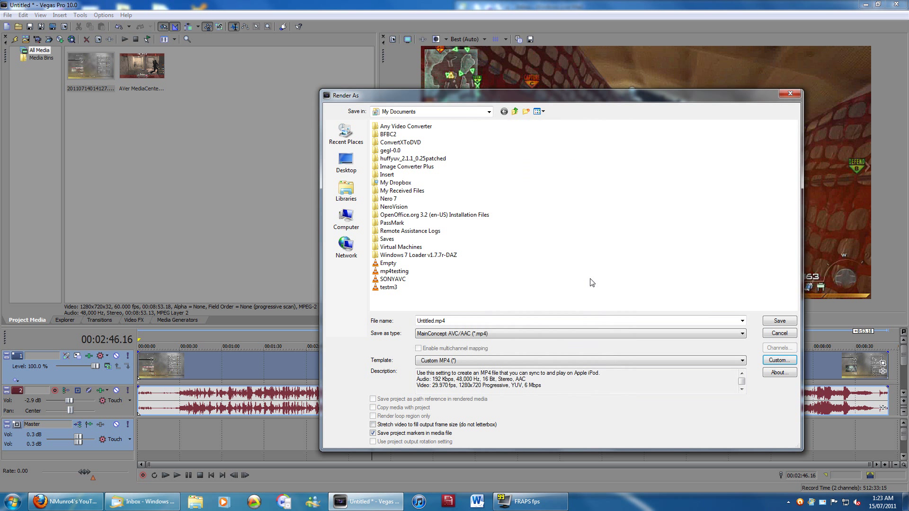
click(778, 361)
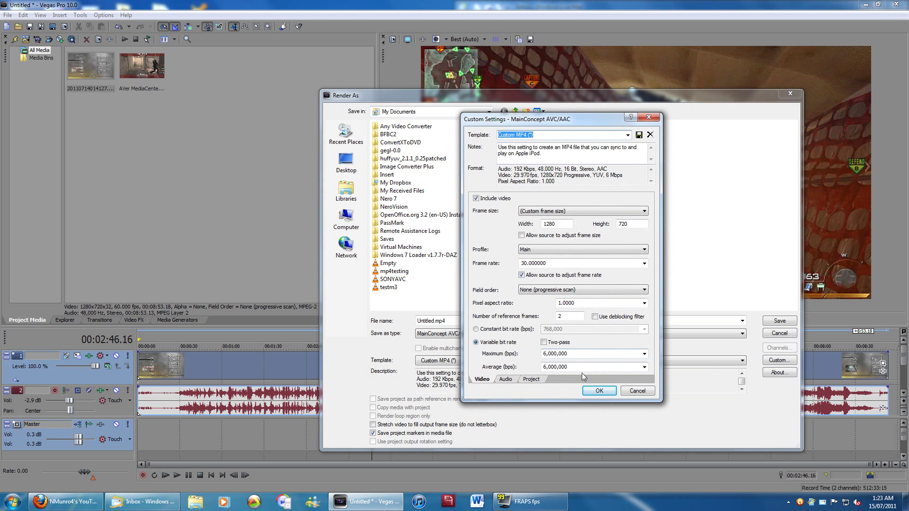
click(513, 377)
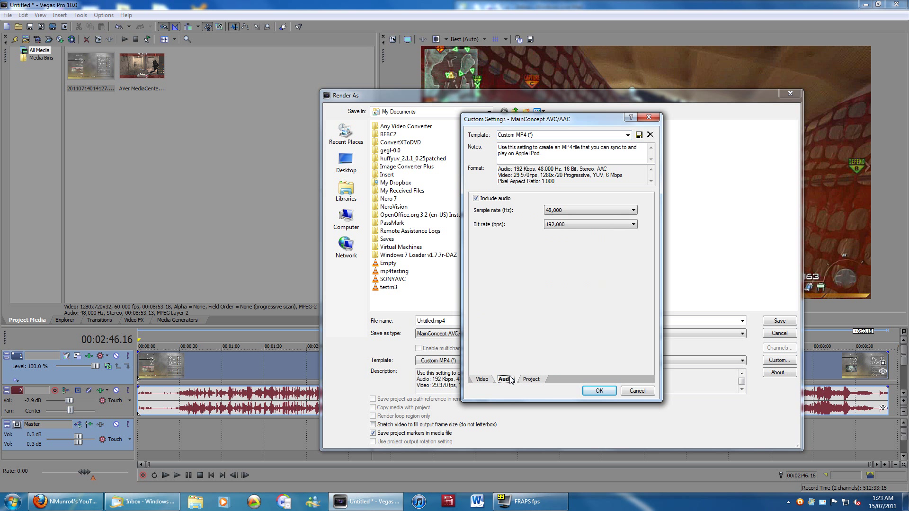
click(573, 210)
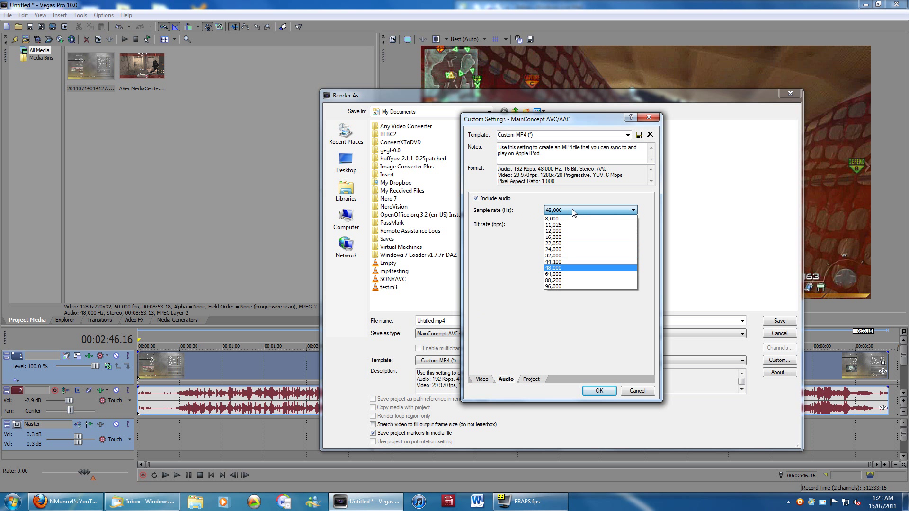
click(572, 210)
click(569, 223)
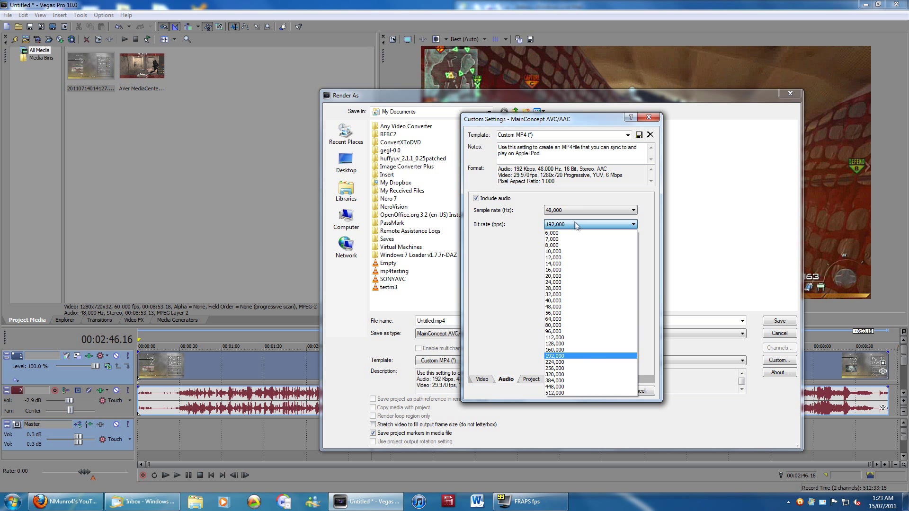
click(573, 223)
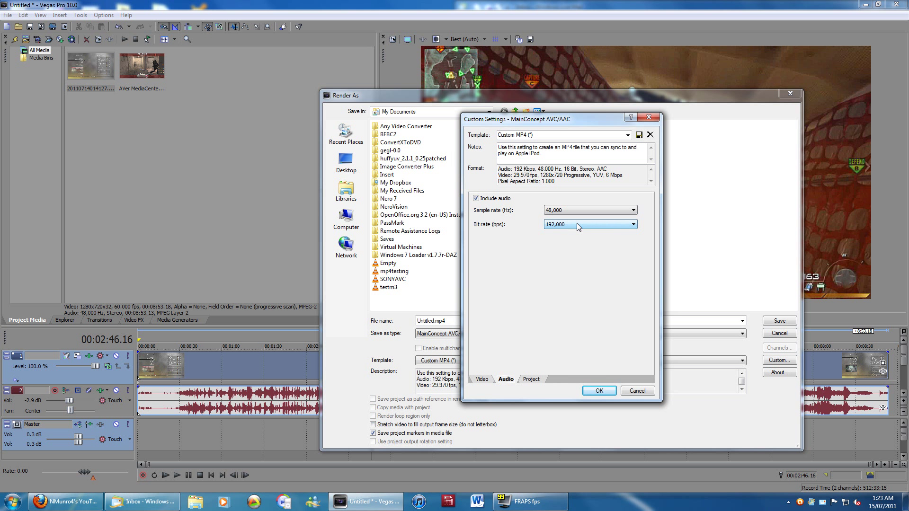
click(540, 380)
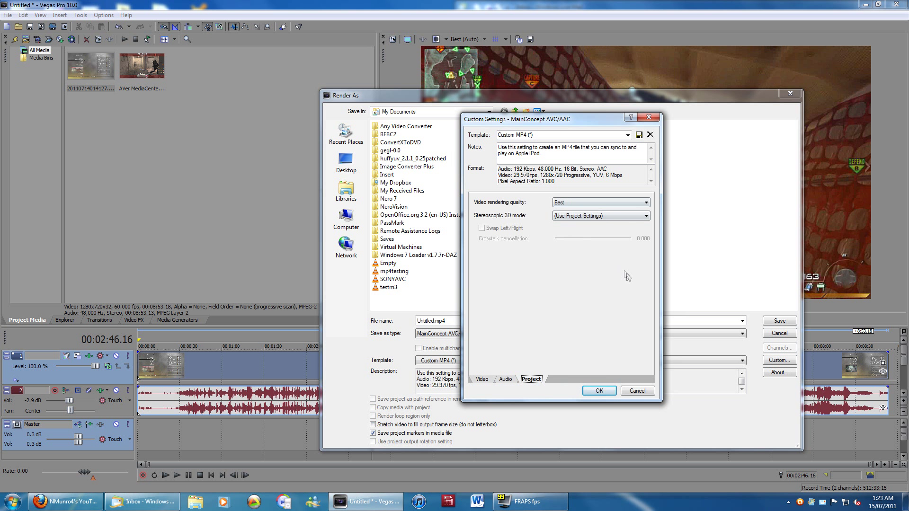
click(609, 390)
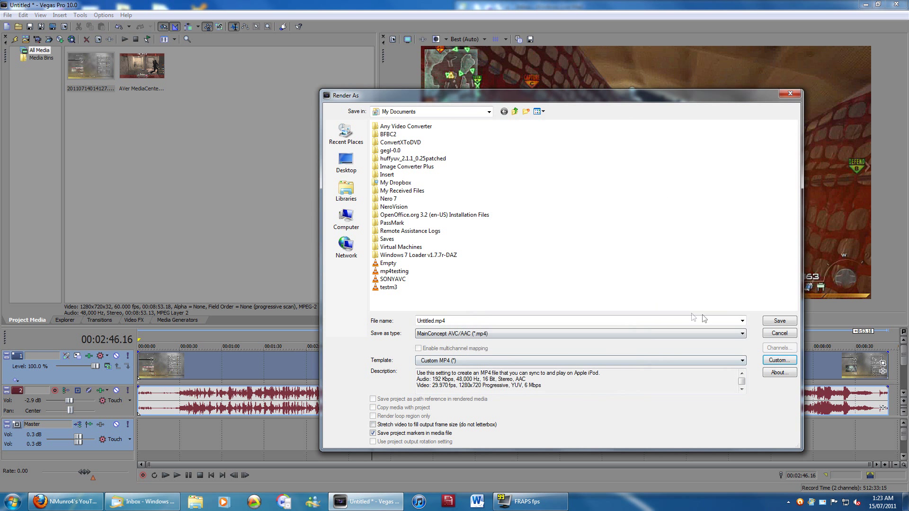
click(779, 361)
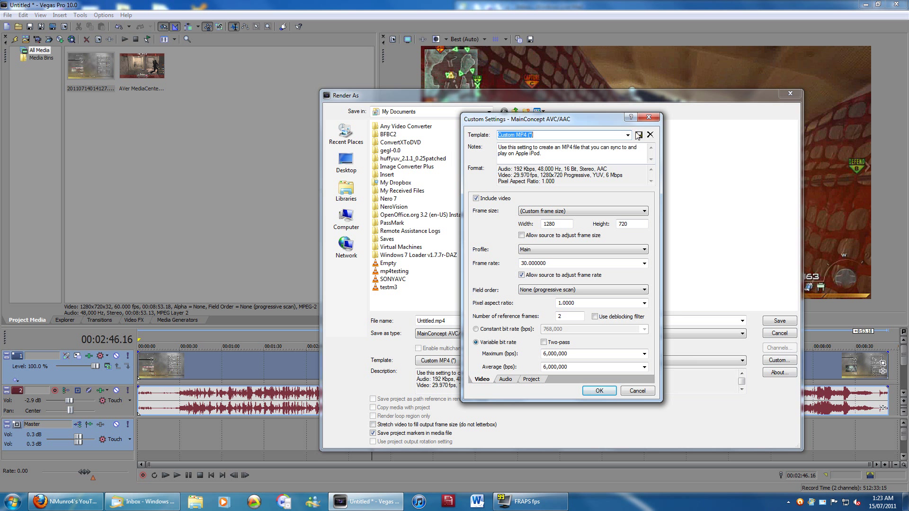
click(649, 117)
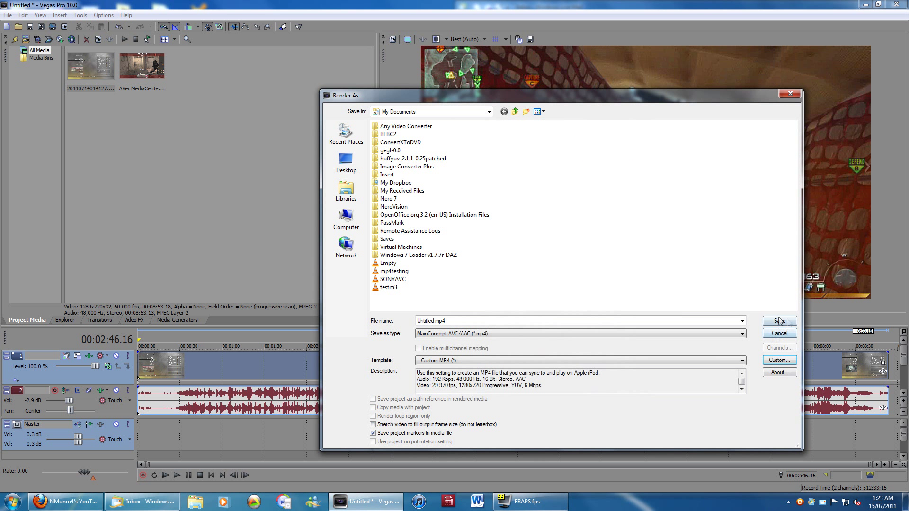
click(612, 362)
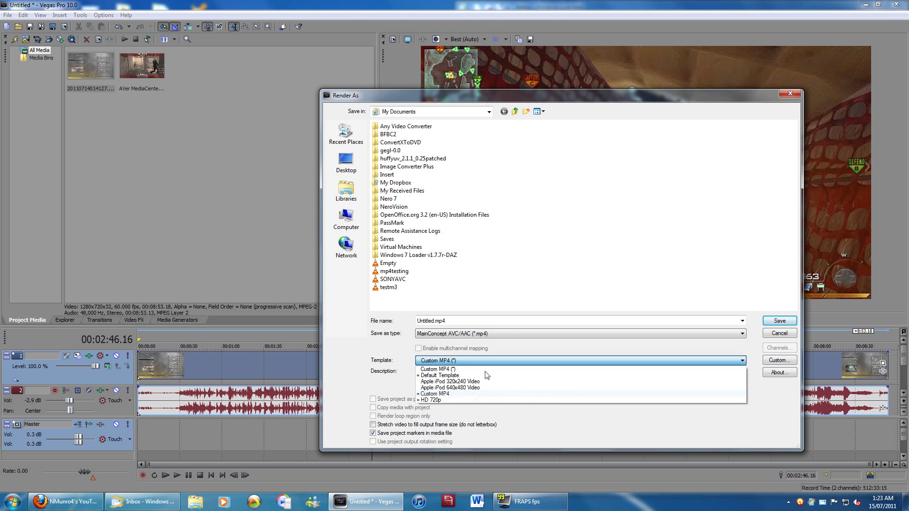
click(529, 297)
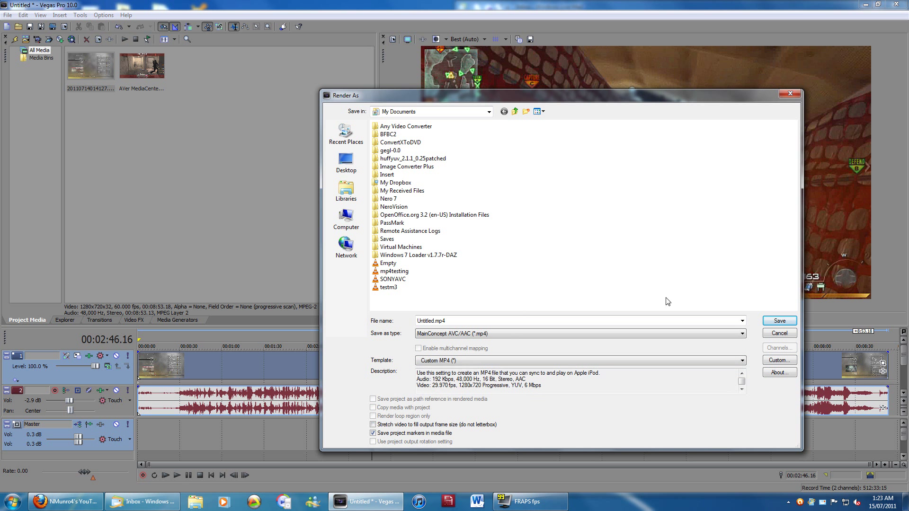
click(770, 334)
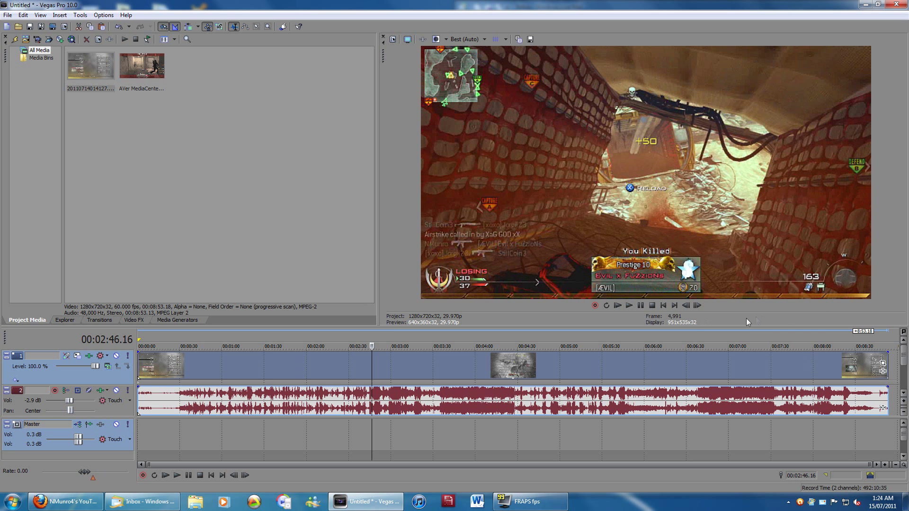
Step: Play the gameplay project in the preview from about 2:46
key(space)
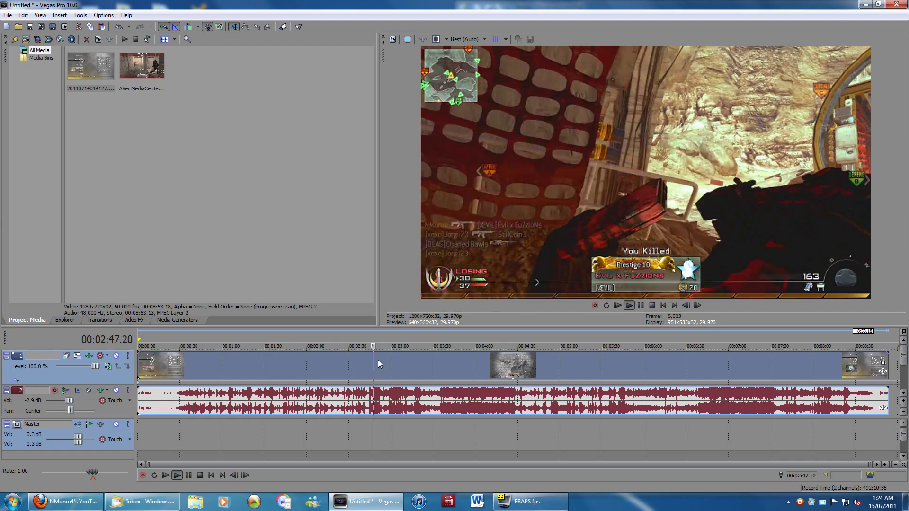